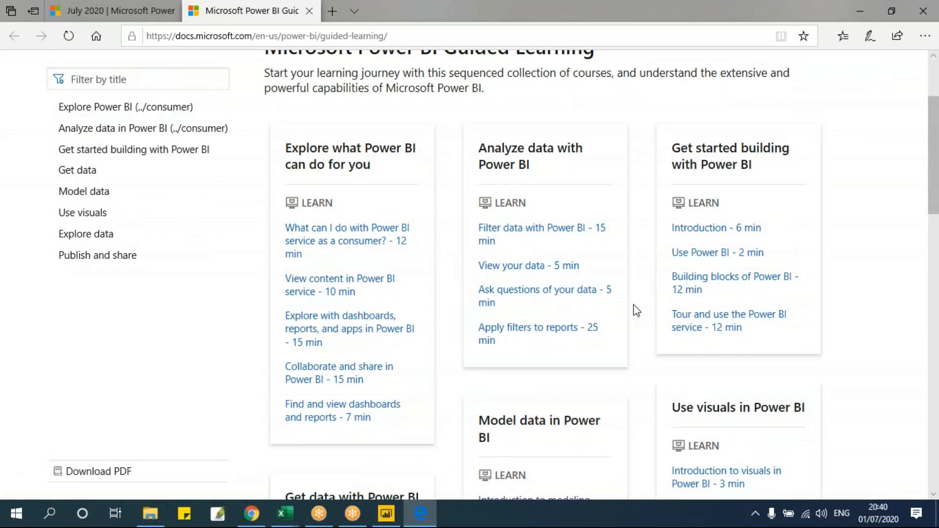
Review the course topics listed on the Microsoft Power BI Guided Learning page.
{"action": "scroll", "coordinate": [631, 313], "scroll_direction": "down", "scroll_amount": 7}
{"action": "scroll", "coordinate": [623, 312], "scroll_direction": "down", "scroll_amount": 12}
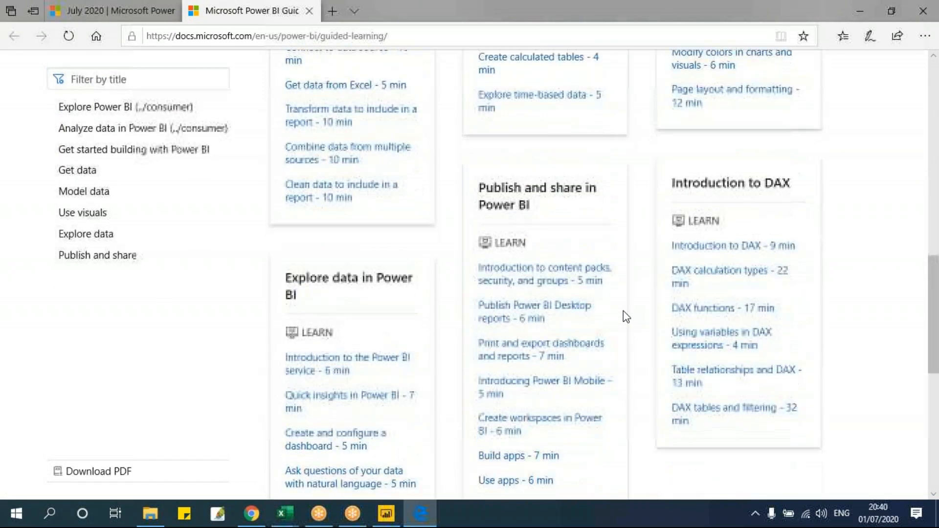
{"action": "scroll", "coordinate": [624, 311], "scroll_direction": "up", "scroll_amount": 20}
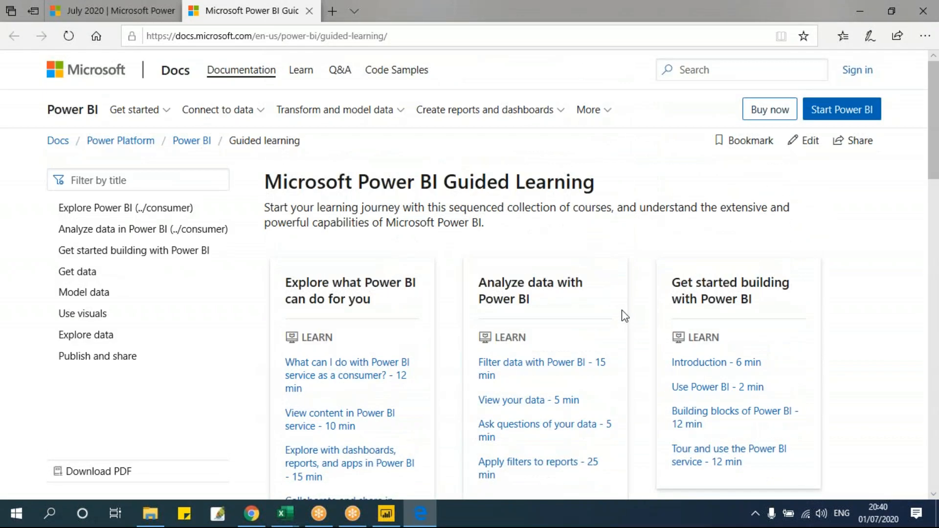
Switch to Power BI Desktop and close its start screen to reach the blank report.
{"action": "left_click", "coordinate": [386, 514]}
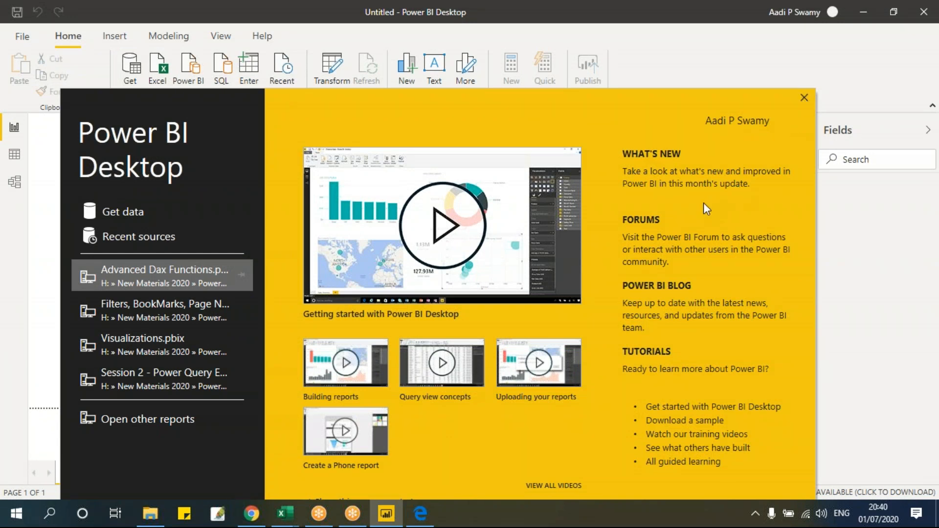
{"action": "left_click", "coordinate": [805, 97]}
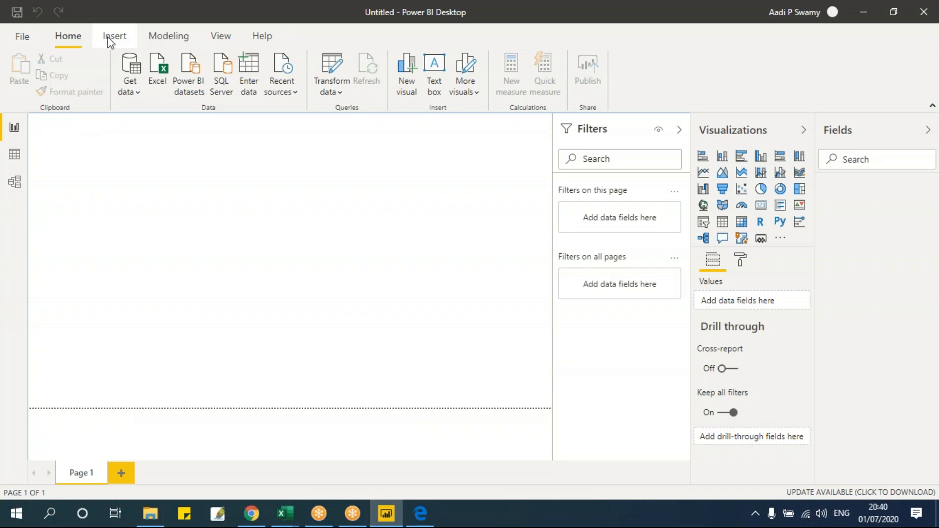
{"action": "left_click", "coordinate": [162, 36]}
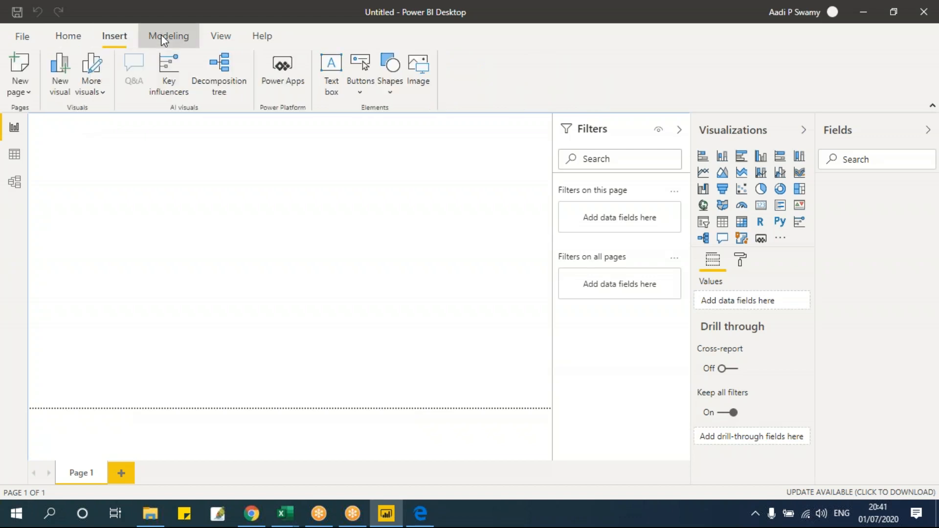
{"action": "left_click", "coordinate": [83, 38]}
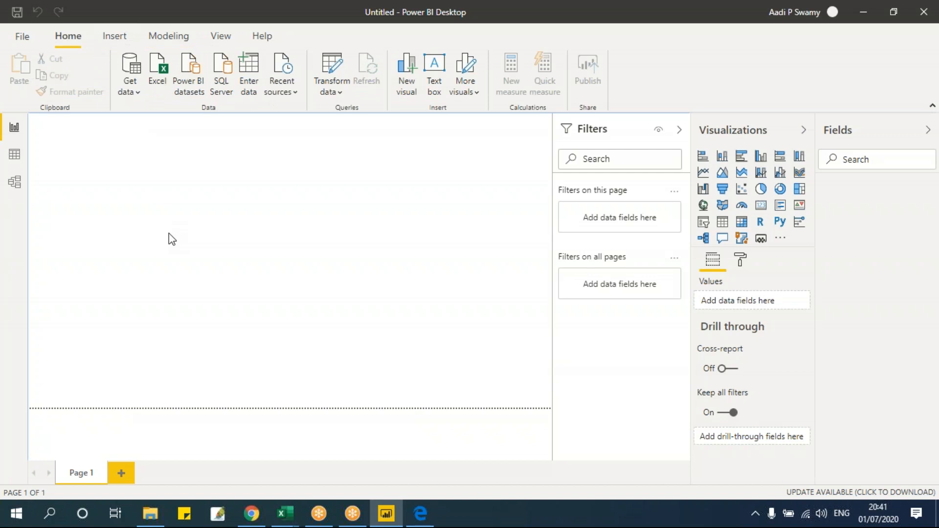
Open the full list of data sources and examine the File connectors, highlighting the Folder connector.
{"action": "left_click", "coordinate": [140, 90]}
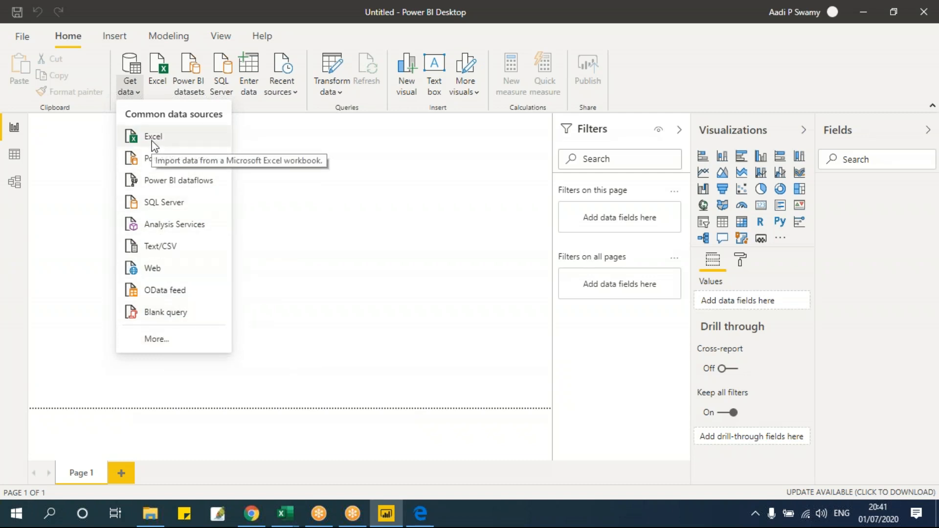
{"action": "left_click", "coordinate": [164, 338]}
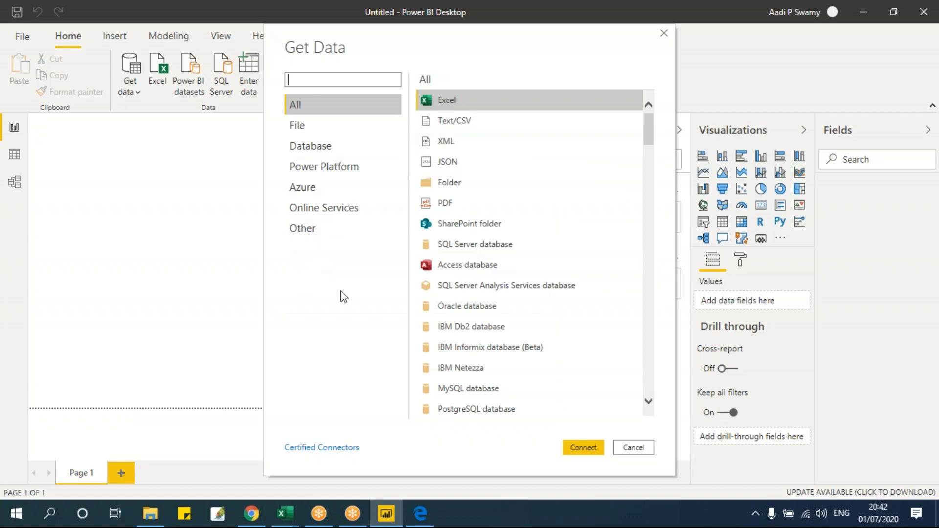
{"action": "mouse_move", "coordinate": [647, 130]}
{"action": "left_mouse_down"}
{"action": "mouse_move", "coordinate": [651, 386]}
{"action": "mouse_move", "coordinate": [669, 404]}
{"action": "mouse_move", "coordinate": [648, 143]}
{"action": "left_mouse_up"}
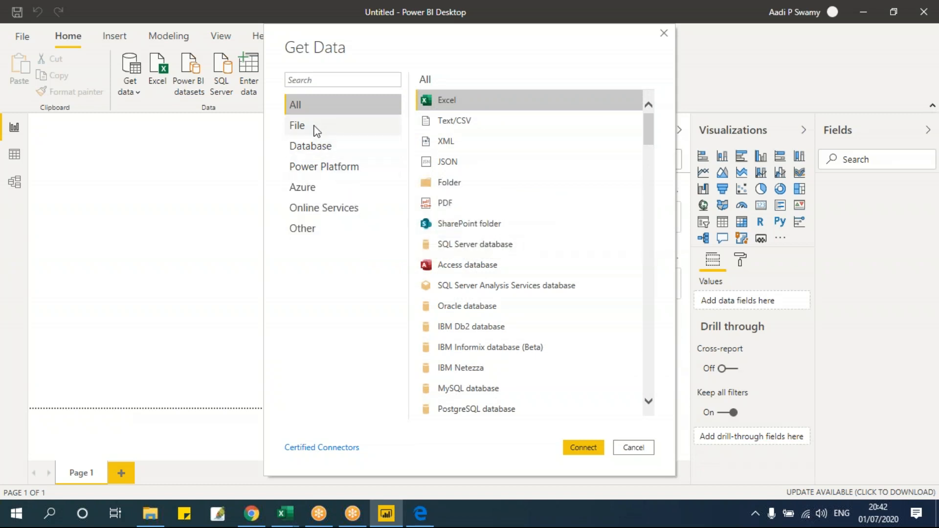
{"action": "left_click", "coordinate": [316, 129]}
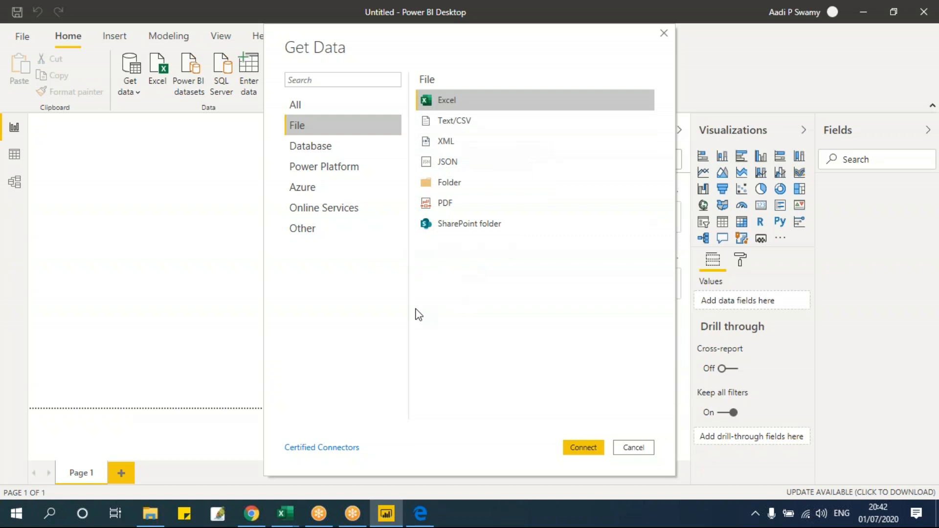
{"action": "left_click", "coordinate": [450, 186]}
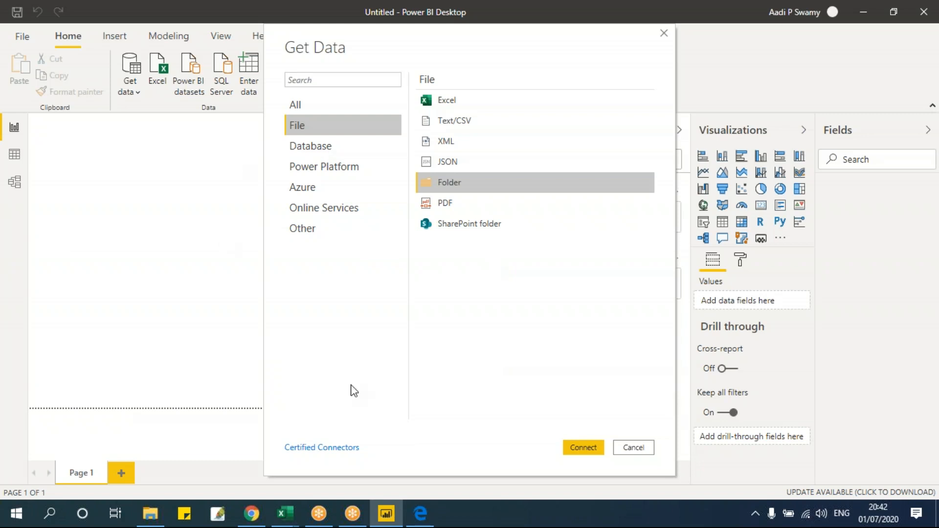
Examine the Database, Power Platform and Azure connectors among the available data sources.
{"action": "left_click", "coordinate": [344, 158]}
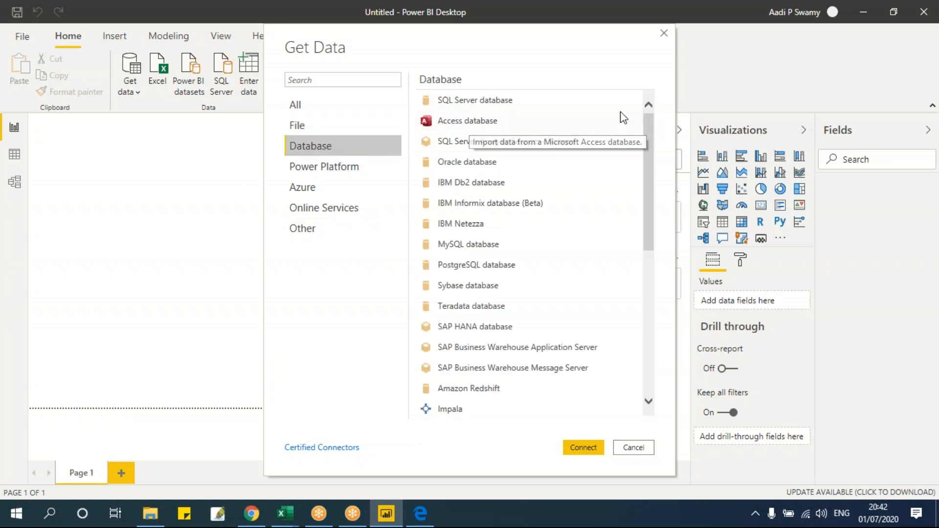
{"action": "mouse_move", "coordinate": [652, 140]}
{"action": "left_mouse_down"}
{"action": "mouse_move", "coordinate": [656, 355]}
{"action": "mouse_move", "coordinate": [648, 126]}
{"action": "left_mouse_up"}
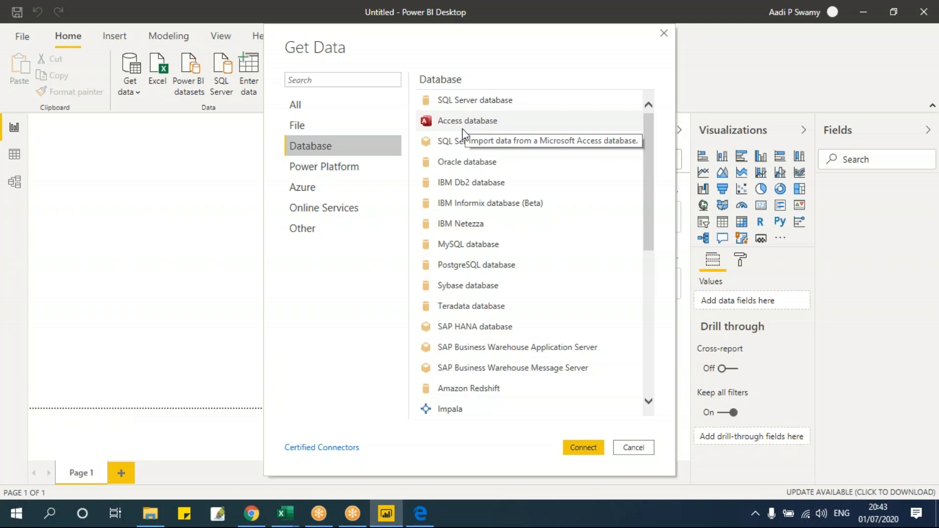
{"action": "left_click", "coordinate": [351, 171]}
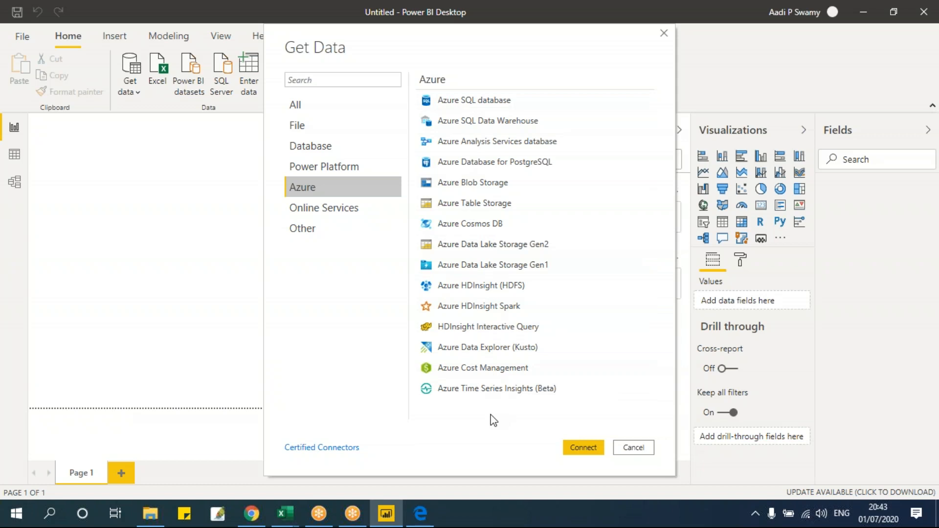
Examine the complete list of Online Services connectors, highlighting LinkedIn Sales Navigator (Beta).
{"action": "left_click", "coordinate": [348, 214]}
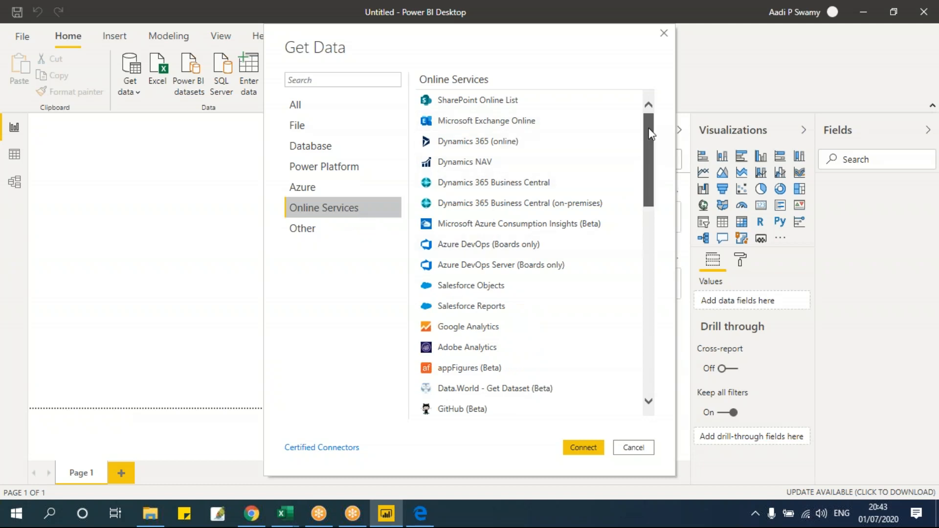
{"action": "left_click_drag", "start_coordinate": [649, 131], "coordinate": [652, 151]}
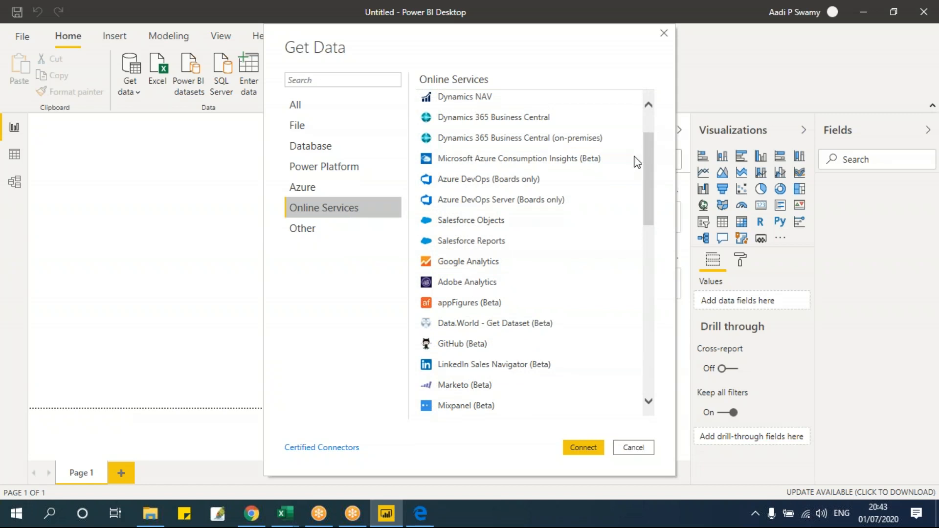
{"action": "left_click_drag", "start_coordinate": [652, 173], "coordinate": [645, 212]}
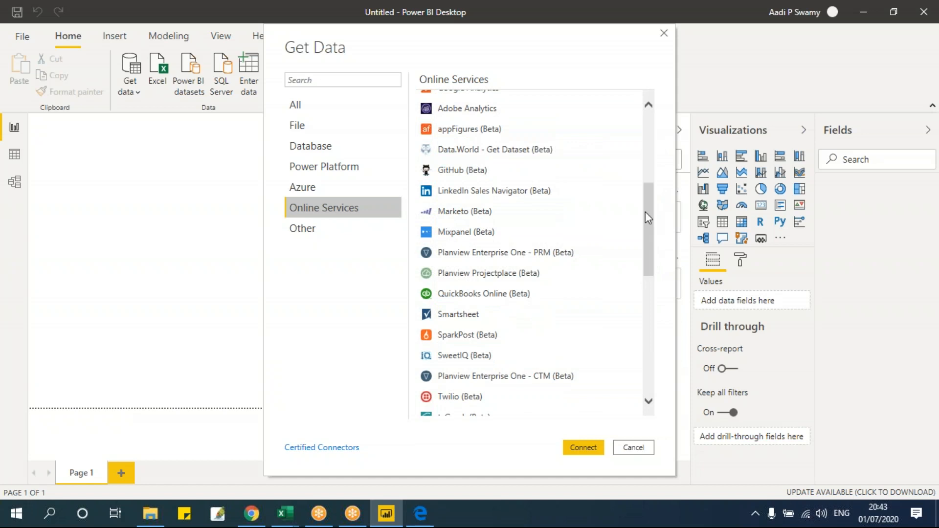
{"action": "left_click", "coordinate": [496, 194]}
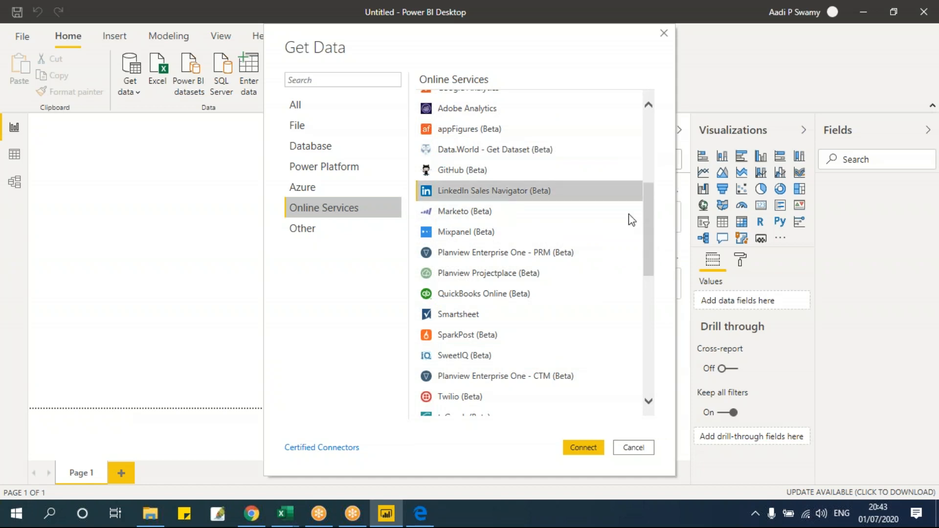
{"action": "left_click_drag", "start_coordinate": [653, 215], "coordinate": [652, 356]}
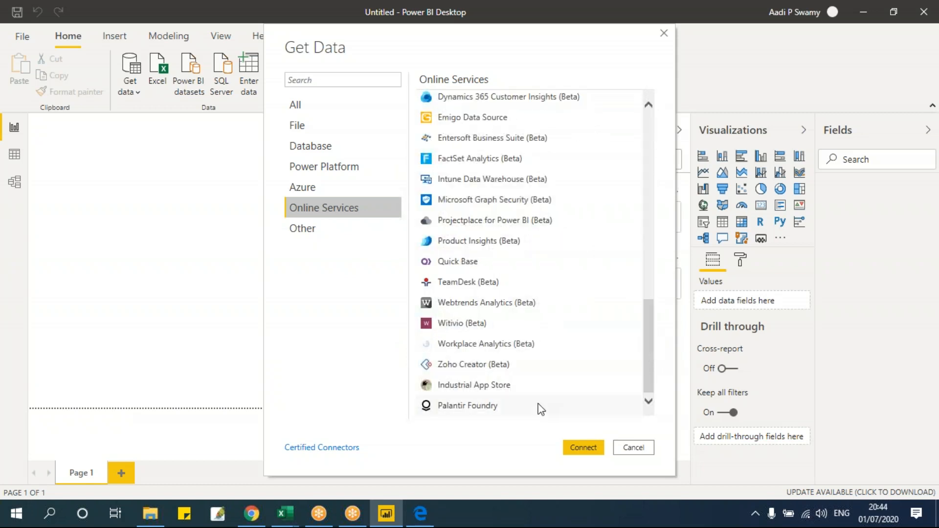
{"action": "scroll", "coordinate": [532, 382], "scroll_direction": "up", "scroll_amount": 4}
{"action": "scroll", "coordinate": [533, 381], "scroll_direction": "up", "scroll_amount": 6}
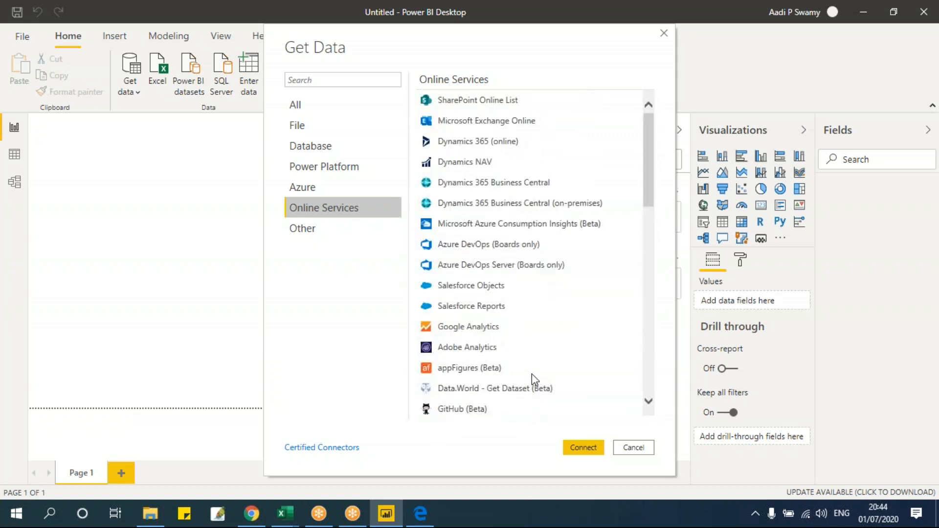
Examine the Other connectors, recheck the Online Services ones, and close the data source list without connecting.
{"action": "left_click", "coordinate": [348, 234]}
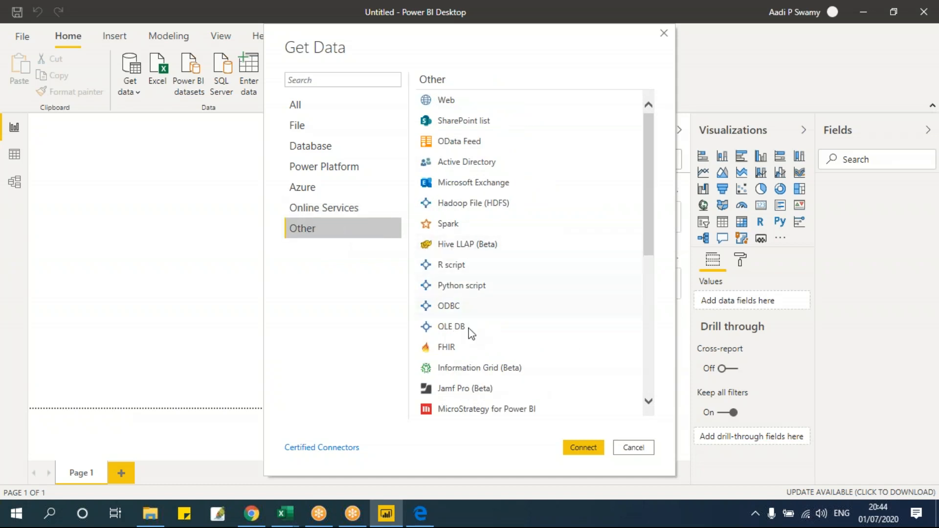
{"action": "left_click_drag", "start_coordinate": [646, 164], "coordinate": [582, 149]}
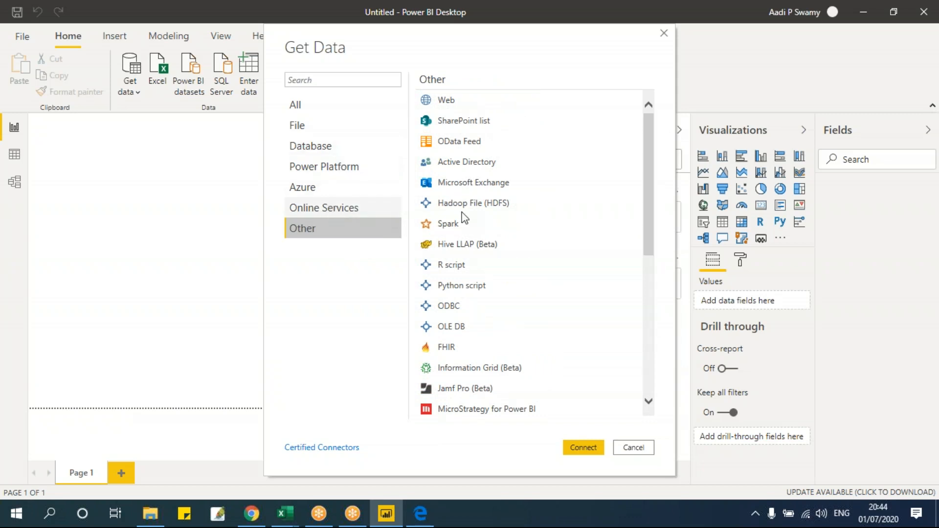
{"action": "left_click", "coordinate": [356, 207]}
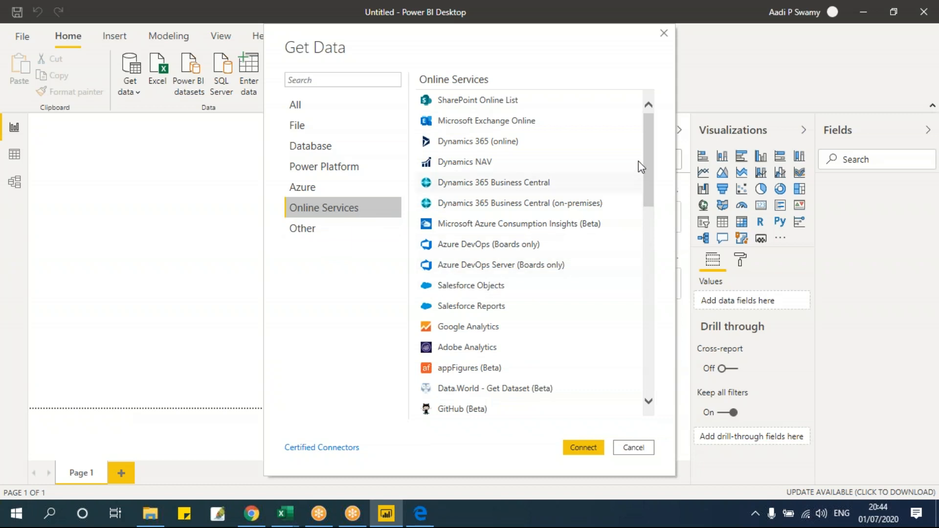
{"action": "left_click_drag", "start_coordinate": [650, 149], "coordinate": [642, 119]}
{"action": "left_click", "coordinate": [645, 449]}
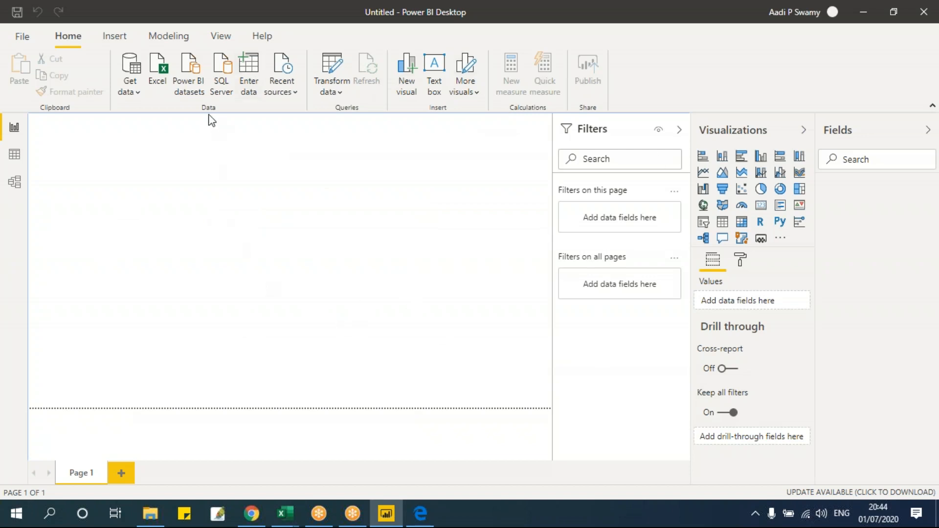
Look through the list of recently used data sources and close it without choosing a file.
{"action": "left_click", "coordinate": [295, 93]}
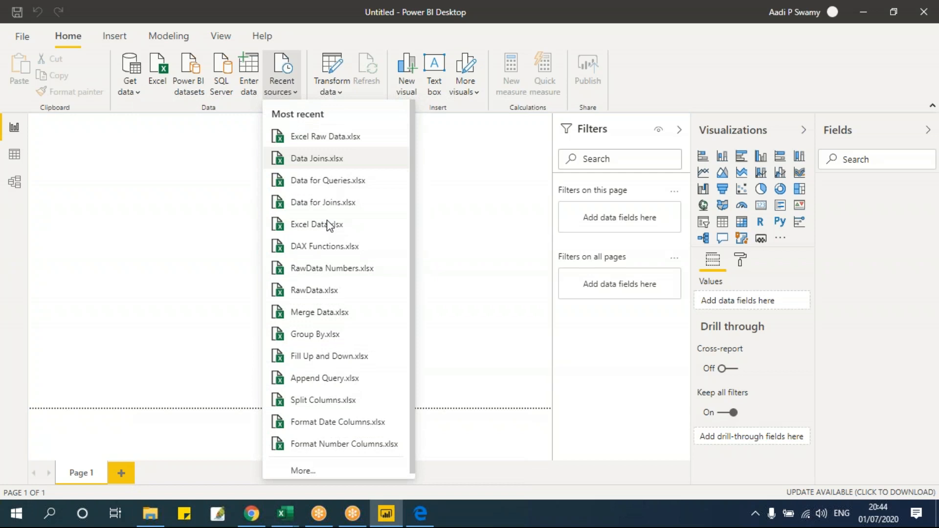
{"action": "scroll", "coordinate": [326, 398], "scroll_direction": "down", "scroll_amount": 1}
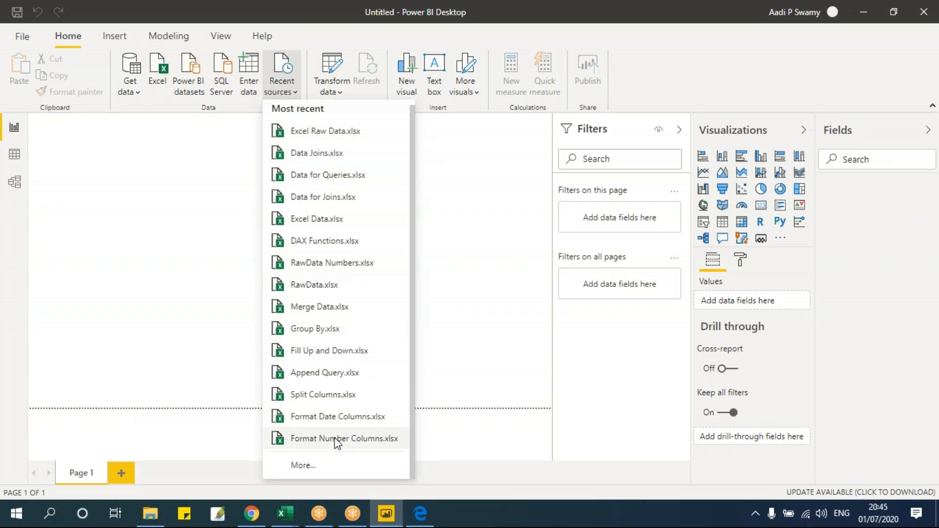
{"action": "left_click", "coordinate": [488, 226]}
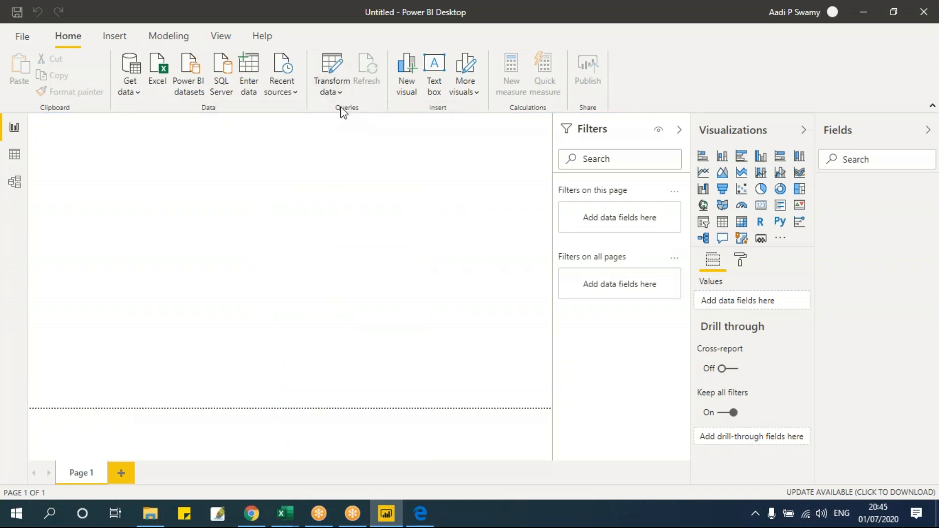
Look over the commands available for inserting elements, modeling data and changing the report's view and theme.
{"action": "left_click", "coordinate": [129, 39]}
{"action": "left_click", "coordinate": [168, 37]}
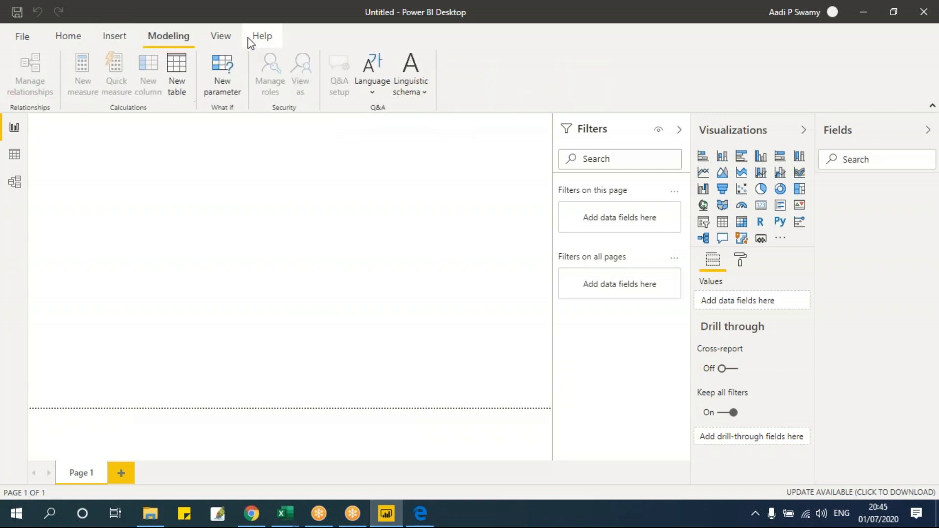
{"action": "left_click", "coordinate": [221, 37]}
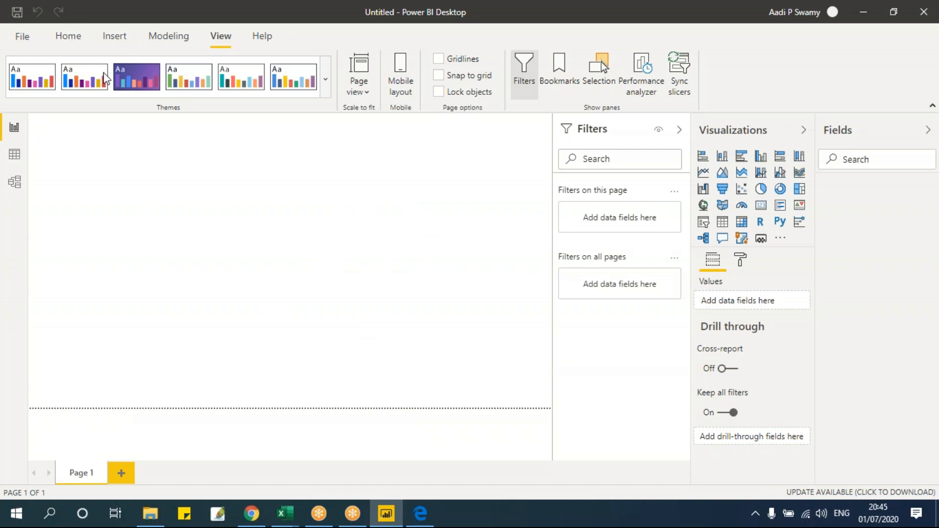
{"action": "left_click", "coordinate": [71, 37]}
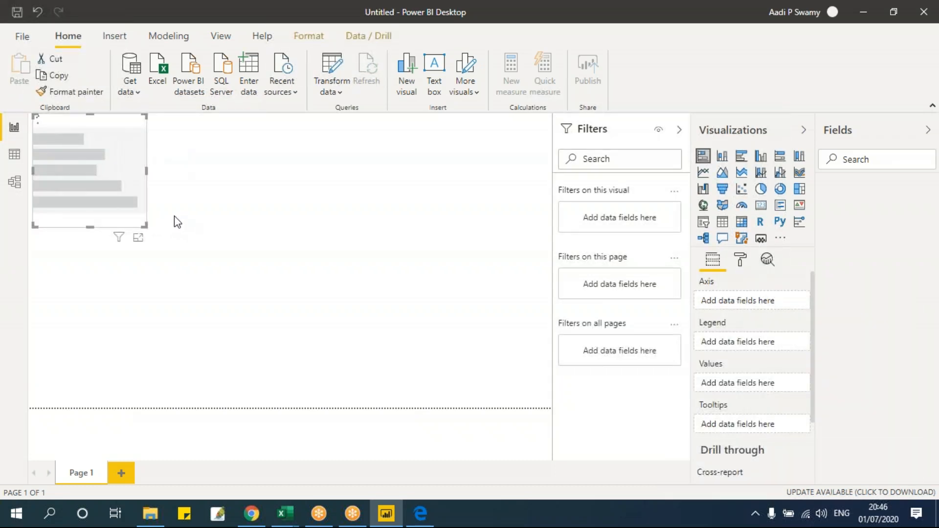
Enlarge the empty stacked bar chart on Page 1 slightly and deselect it.
{"action": "left_click_drag", "start_coordinate": [148, 231], "coordinate": [173, 243]}
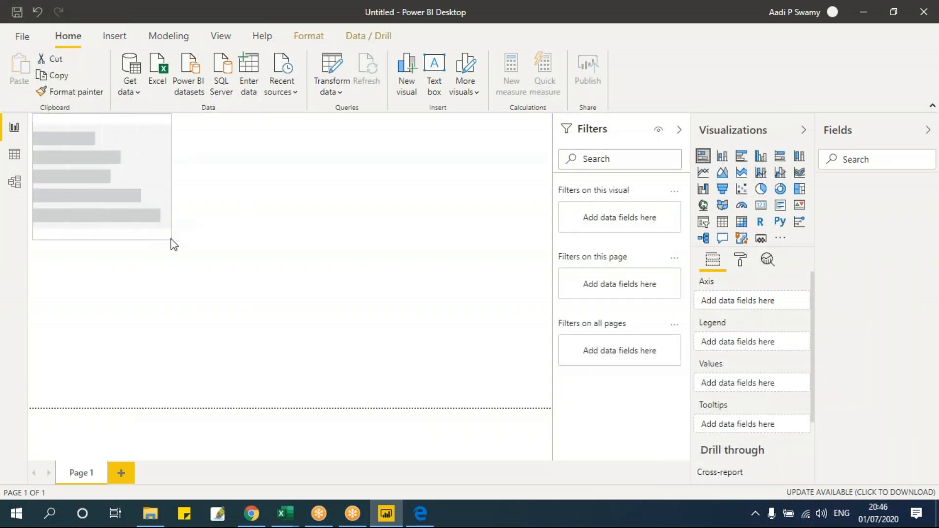
{"action": "left_click", "coordinate": [438, 209]}
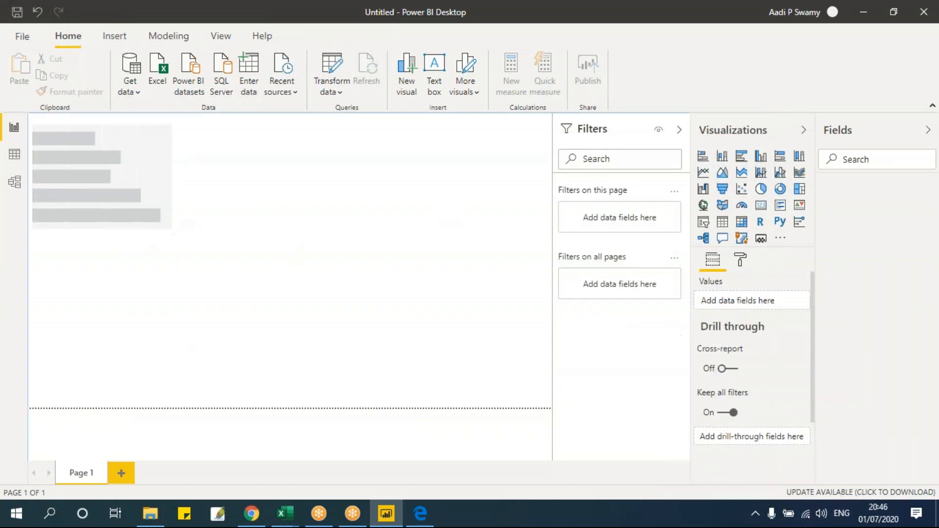
Add an empty clustered column chart below the stacked bar chart and an empty scatter chart beside it.
{"action": "left_click", "coordinate": [724, 161]}
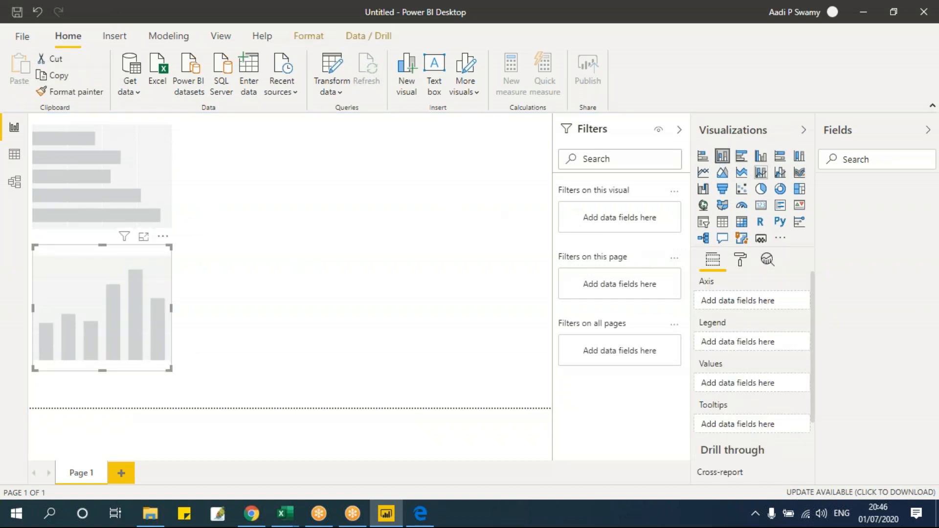
{"action": "left_click", "coordinate": [760, 159]}
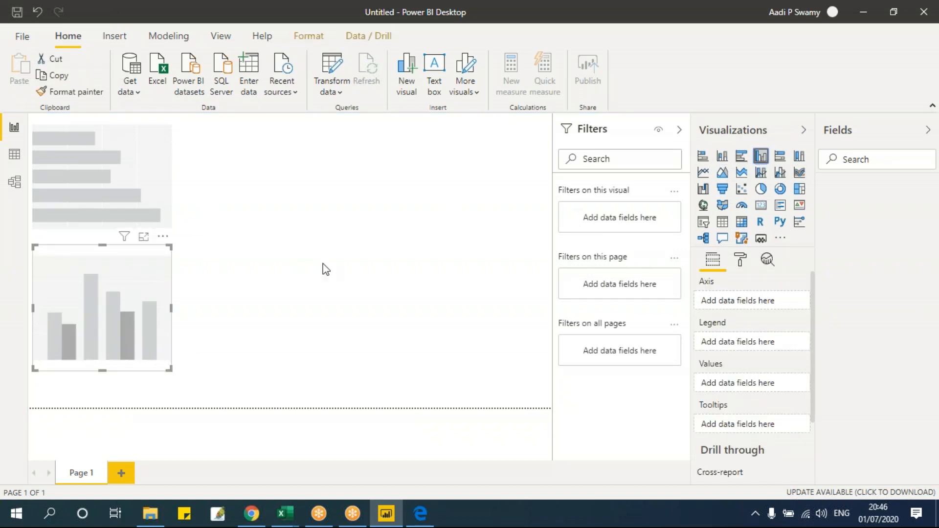
{"action": "left_click", "coordinate": [351, 203]}
{"action": "left_click", "coordinate": [741, 189]}
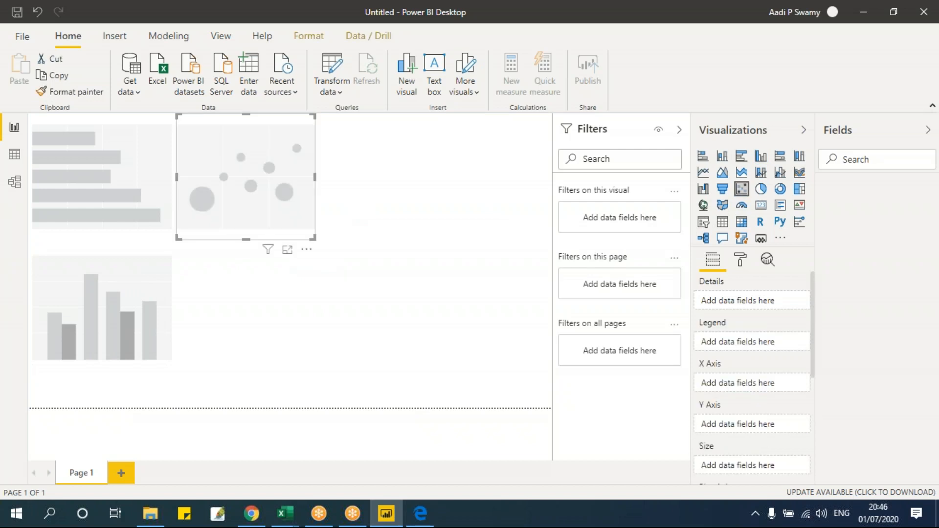
Change the empty scatter chart to a matrix and add an empty table and an empty decomposition tree to Page 1.
{"action": "left_click", "coordinate": [741, 222]}
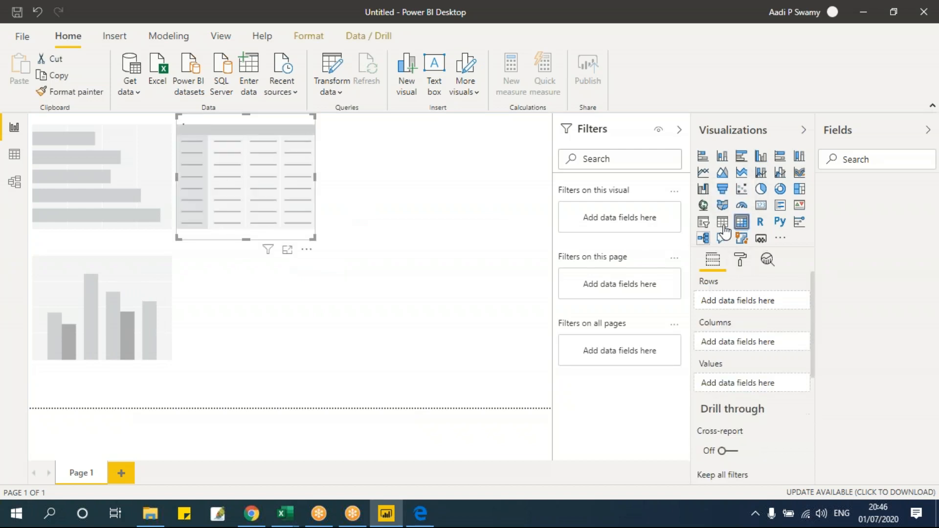
{"action": "key", "text": "Escape"}
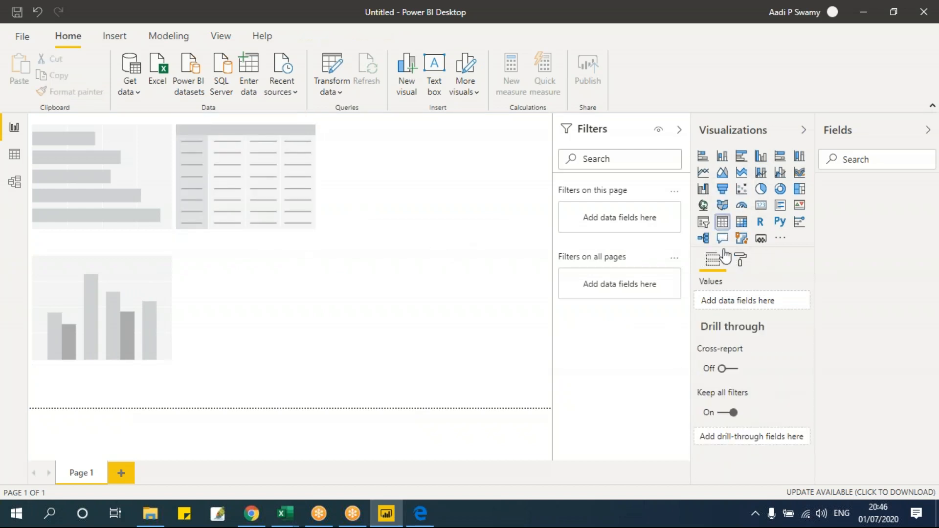
{"action": "left_click", "coordinate": [722, 222]}
{"action": "key", "text": "Escape"}
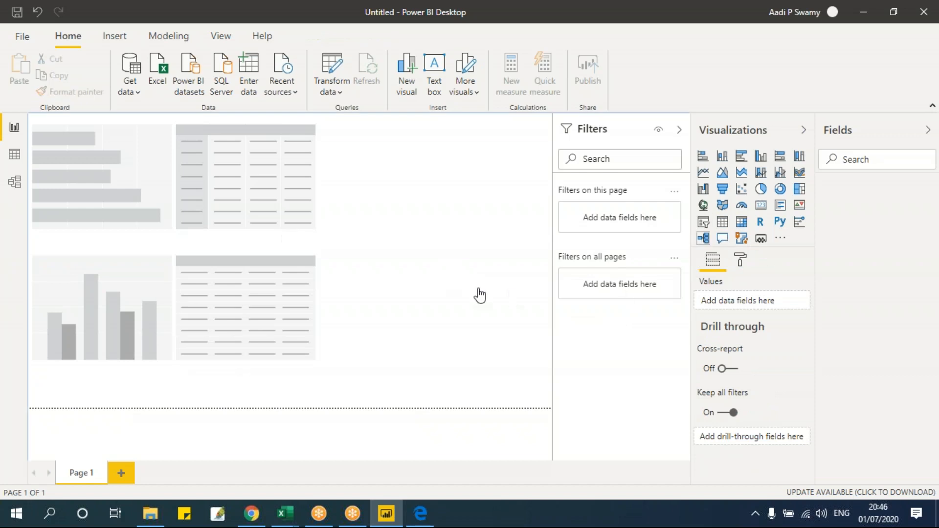
{"action": "key", "text": "Escape"}
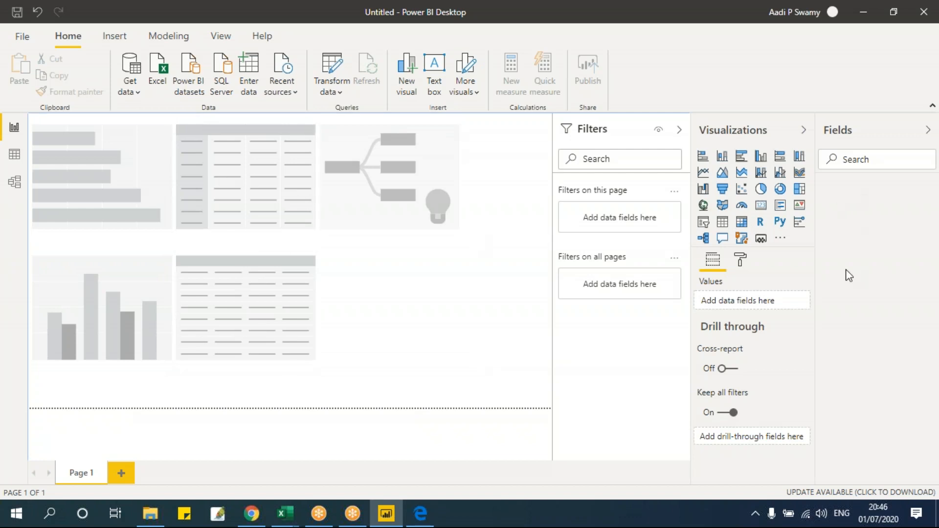
Connect to the recently used workbook Excel Raw Data.xlsx as the report's data source.
{"action": "left_click", "coordinate": [139, 94]}
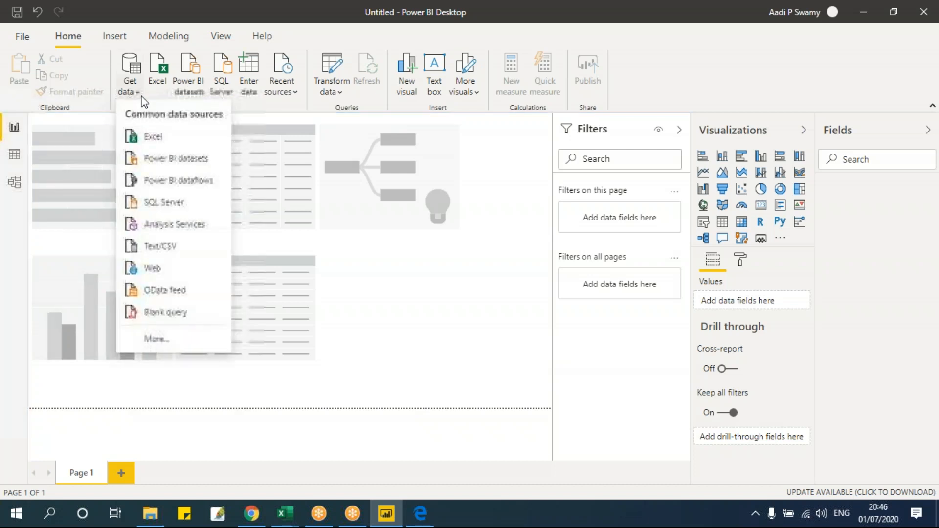
{"action": "left_click", "coordinate": [332, 139]}
{"action": "left_click", "coordinate": [335, 92]}
{"action": "left_click", "coordinate": [282, 94]}
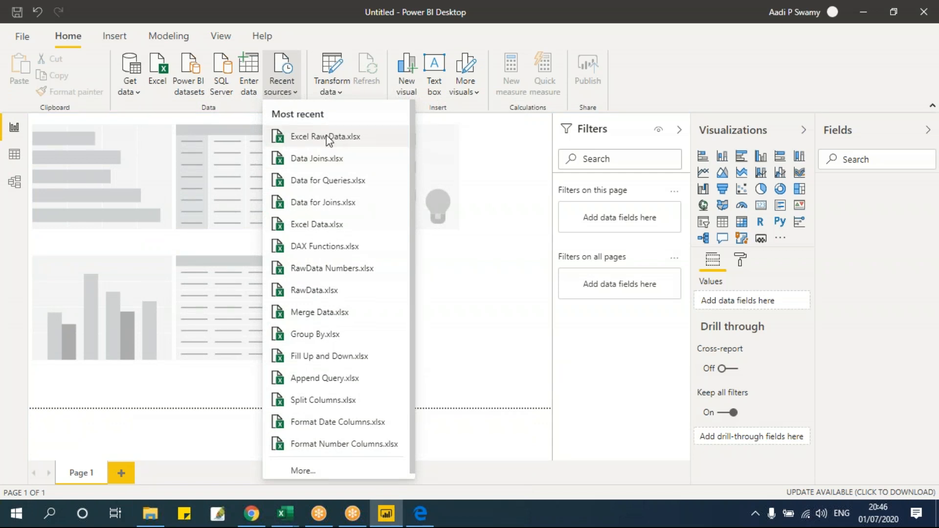
{"action": "left_click", "coordinate": [328, 138]}
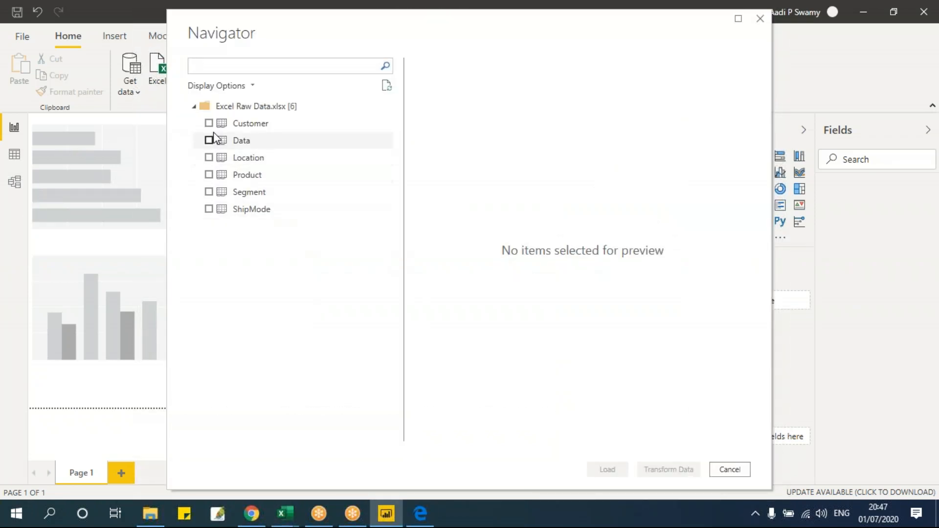
Select the Customer, Data, Location, Product, Segment and ShipMode tables and load them into the report.
{"action": "left_click", "coordinate": [208, 124]}
{"action": "left_click", "coordinate": [209, 140]}
{"action": "left_click", "coordinate": [209, 158]}
{"action": "left_click", "coordinate": [209, 175]}
{"action": "left_click", "coordinate": [209, 192]}
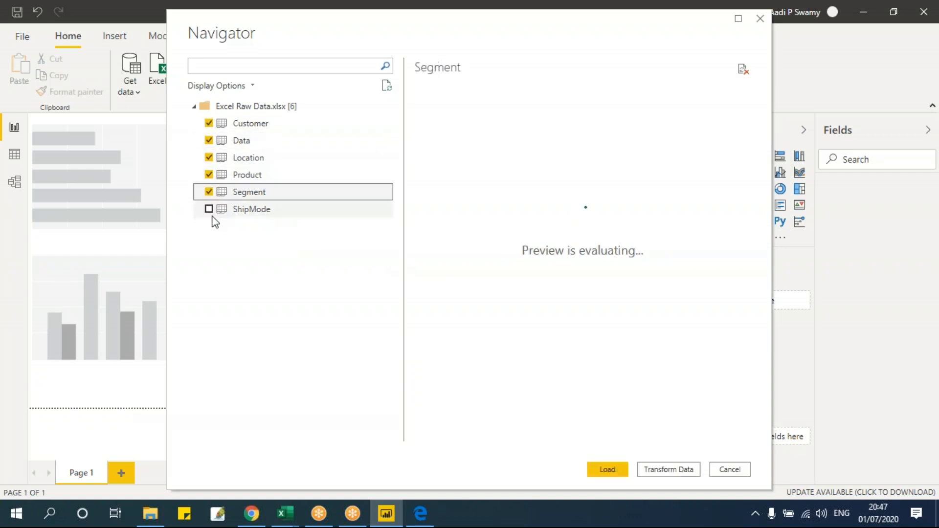
{"action": "left_click", "coordinate": [209, 209]}
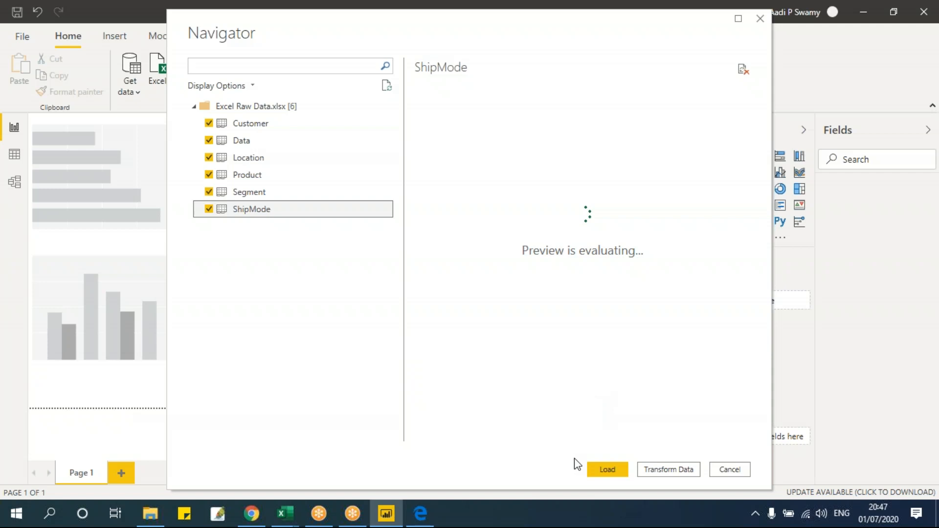
{"action": "left_click", "coordinate": [617, 470]}
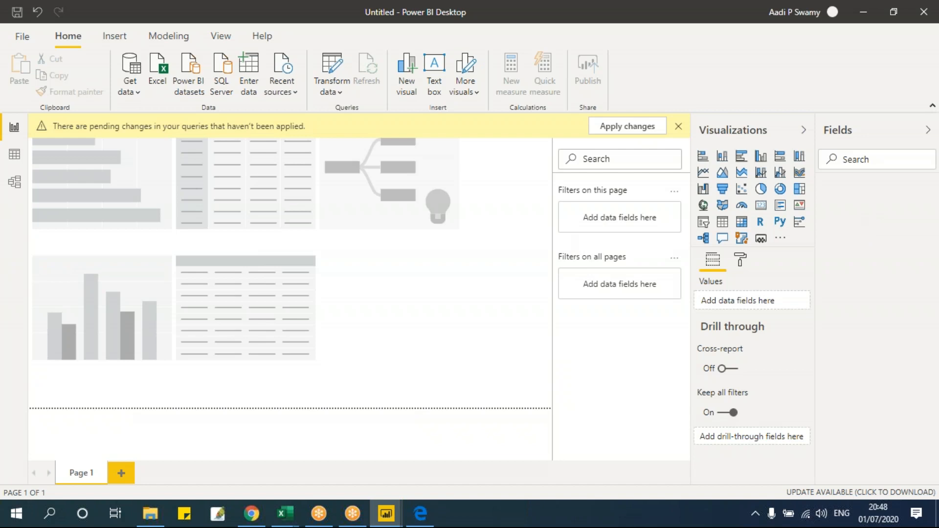
Apply the pending query changes so that the selected tables load into the model.
{"action": "left_click", "coordinate": [622, 129]}
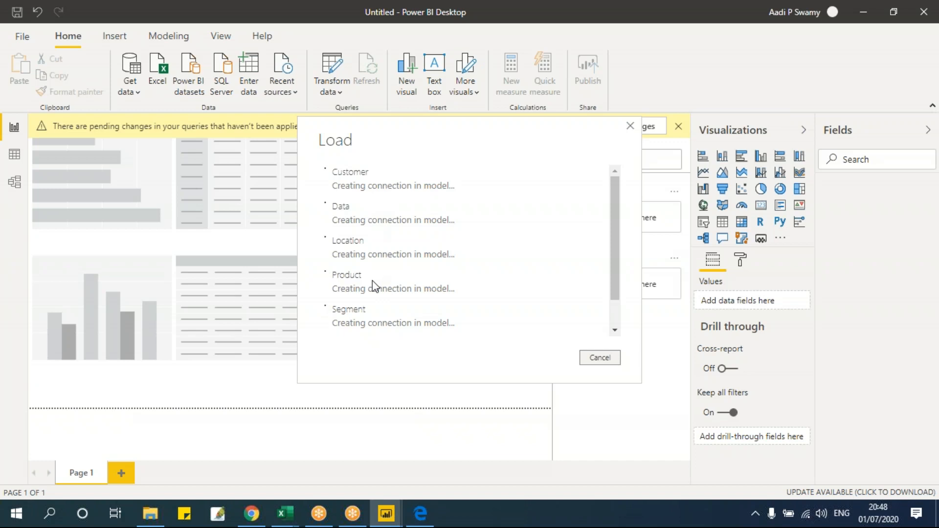
{"action": "left_click_drag", "start_coordinate": [614, 250], "coordinate": [619, 208]}
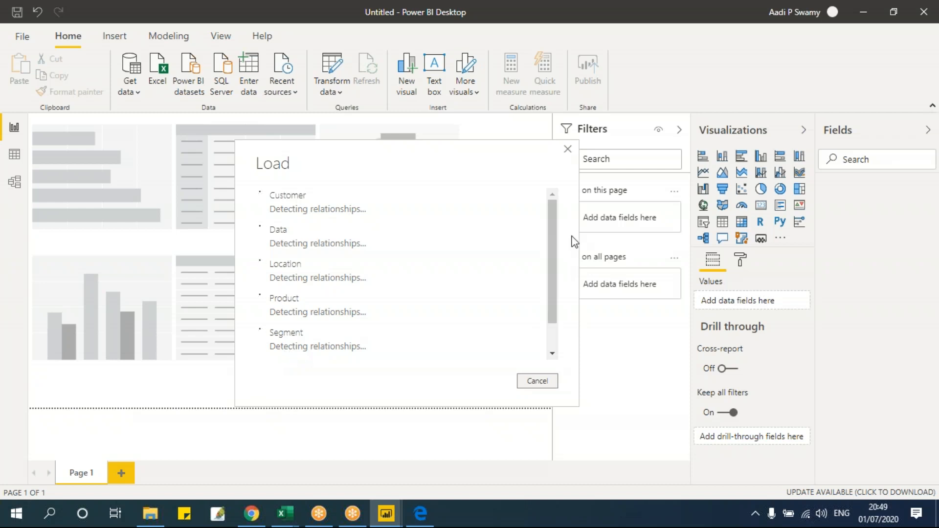
{"action": "scroll", "coordinate": [555, 284], "scroll_direction": "down", "scroll_amount": 1}
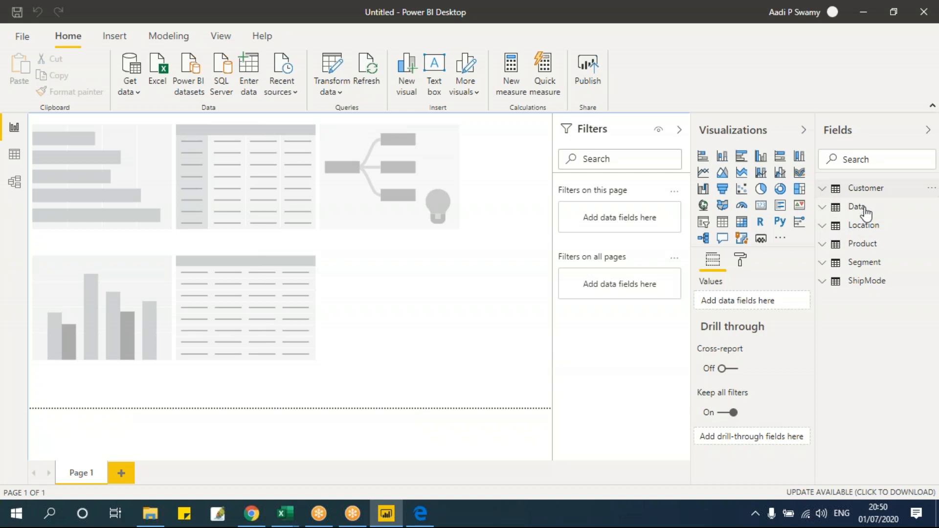
Fill the empty stacked bar chart with SEG_ID on the axis and Sales as values from the Data table.
{"action": "left_click", "coordinate": [865, 190]}
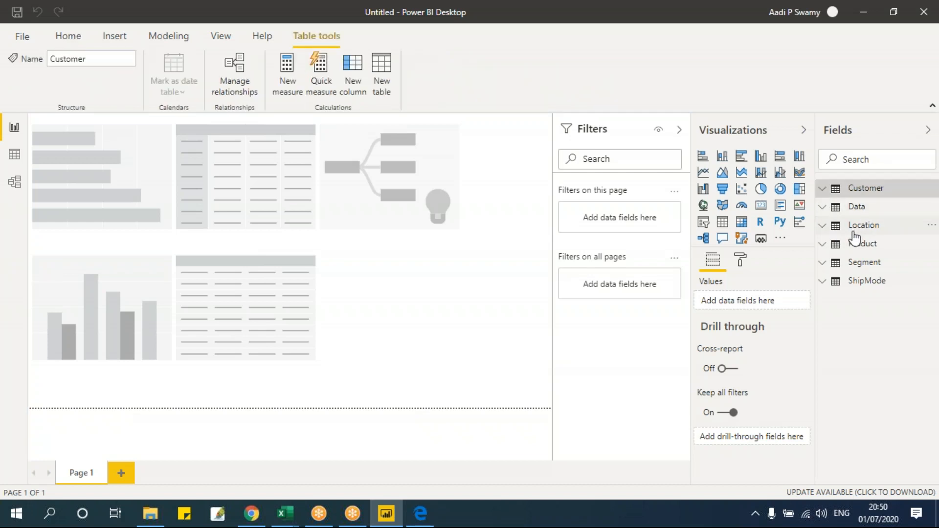
{"action": "left_click", "coordinate": [822, 207]}
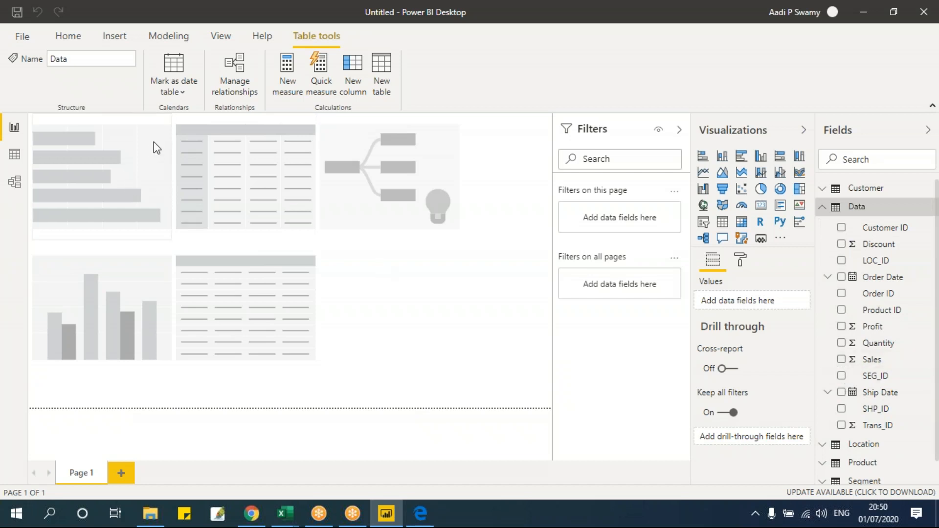
{"action": "left_click", "coordinate": [161, 130]}
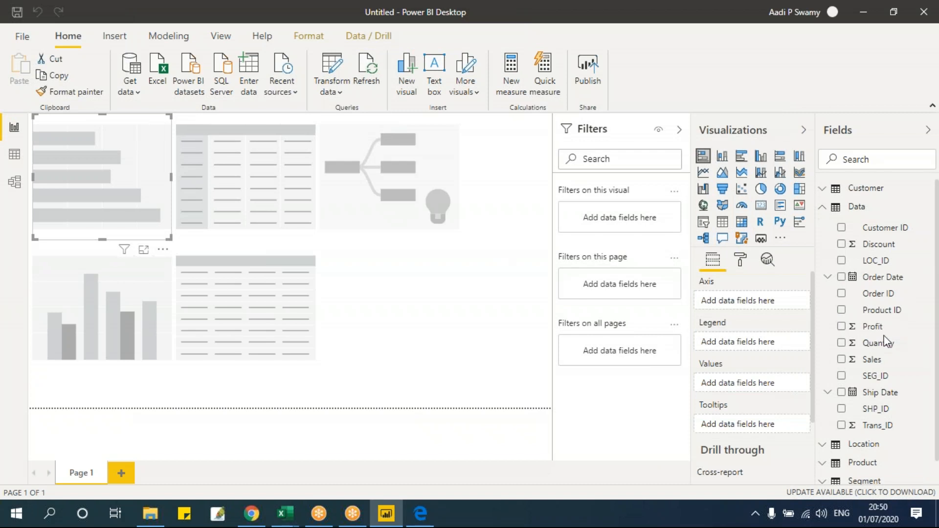
{"action": "left_click", "coordinate": [842, 372]}
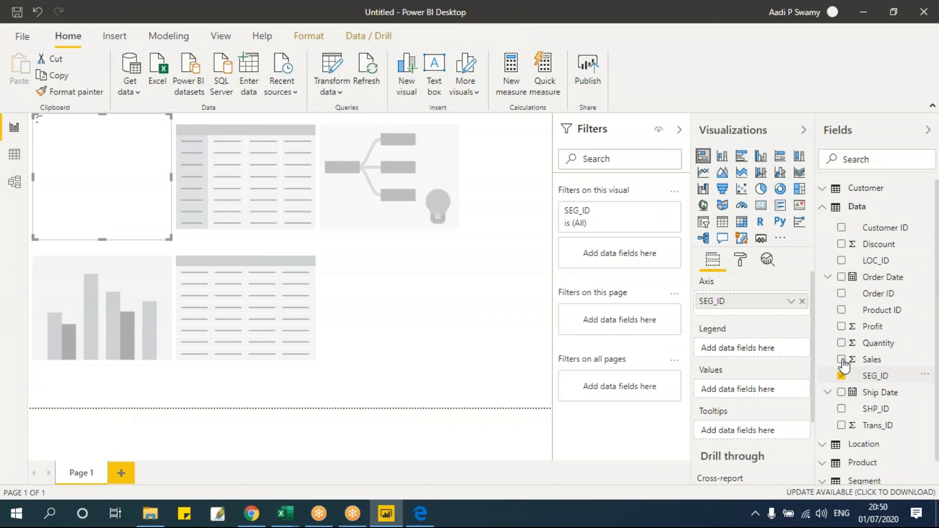
{"action": "left_click", "coordinate": [841, 360]}
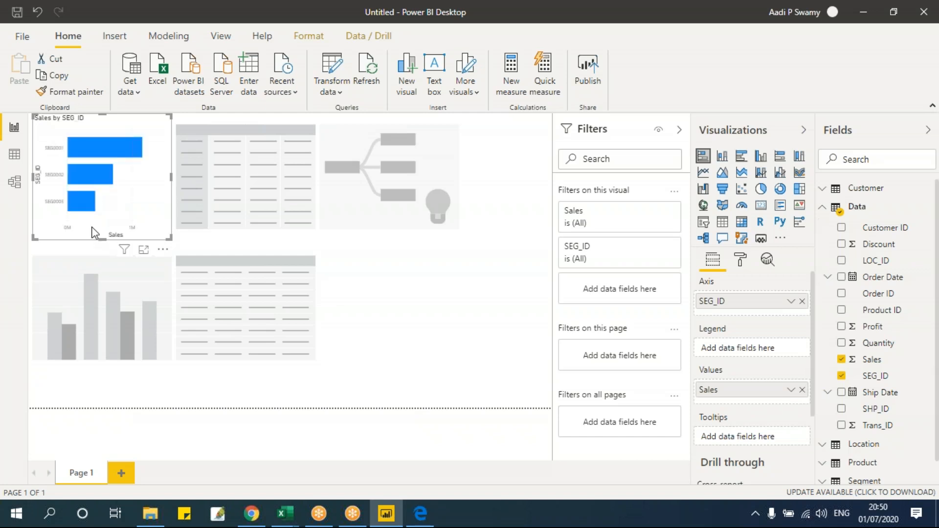
{"action": "left_click", "coordinate": [224, 166]}
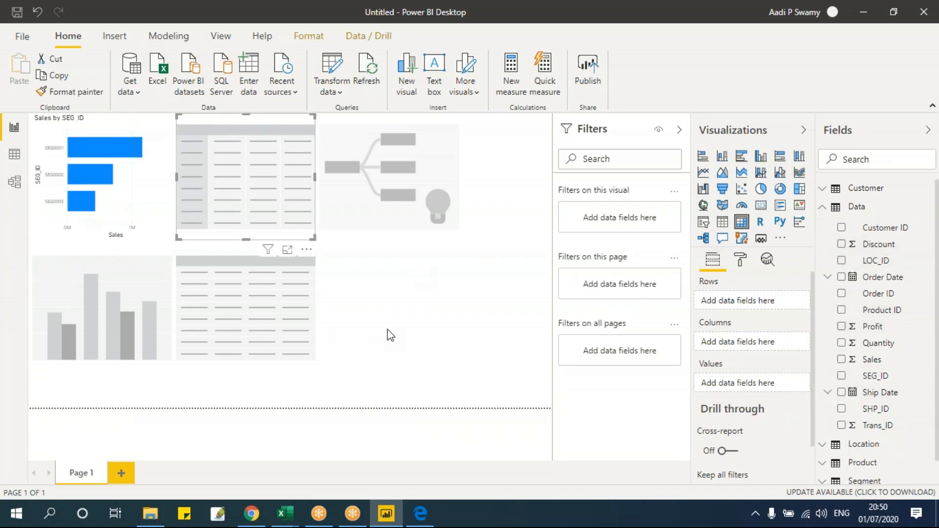
{"action": "left_click", "coordinate": [393, 332]}
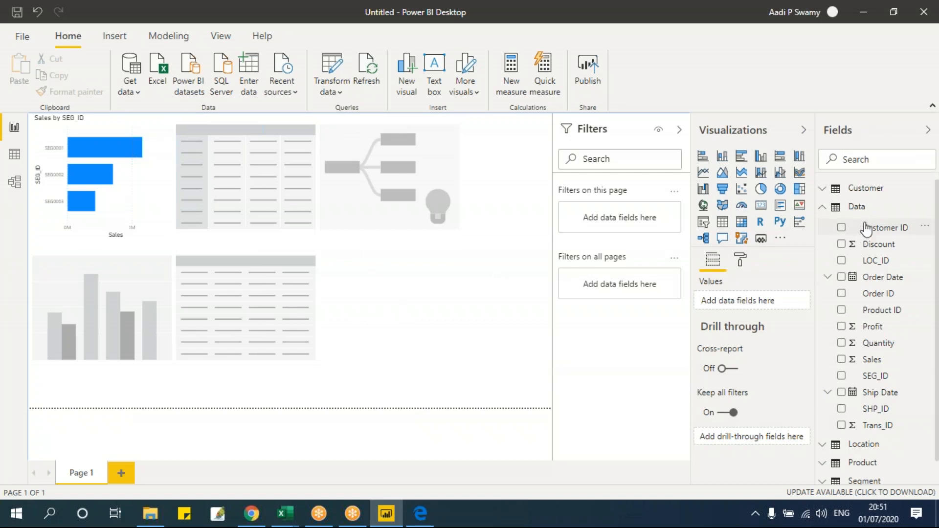
{"action": "left_click", "coordinate": [826, 204]}
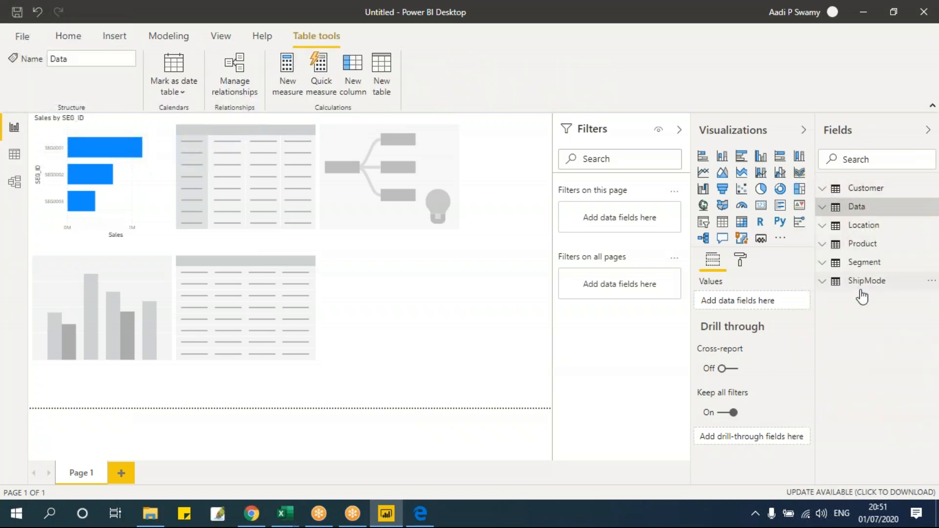
{"action": "left_click", "coordinate": [824, 206]}
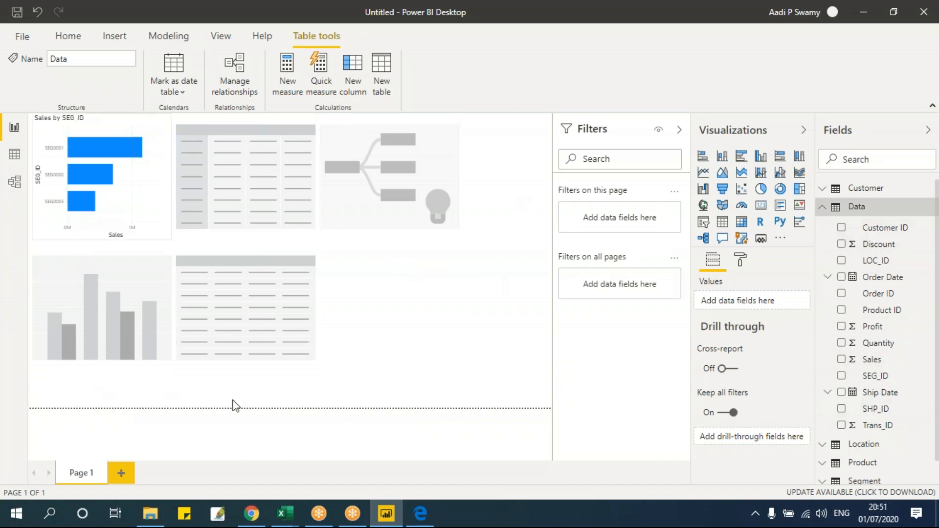
Examine the rows and columns of the Data and Segment tables in the Data view.
{"action": "left_click", "coordinate": [20, 160]}
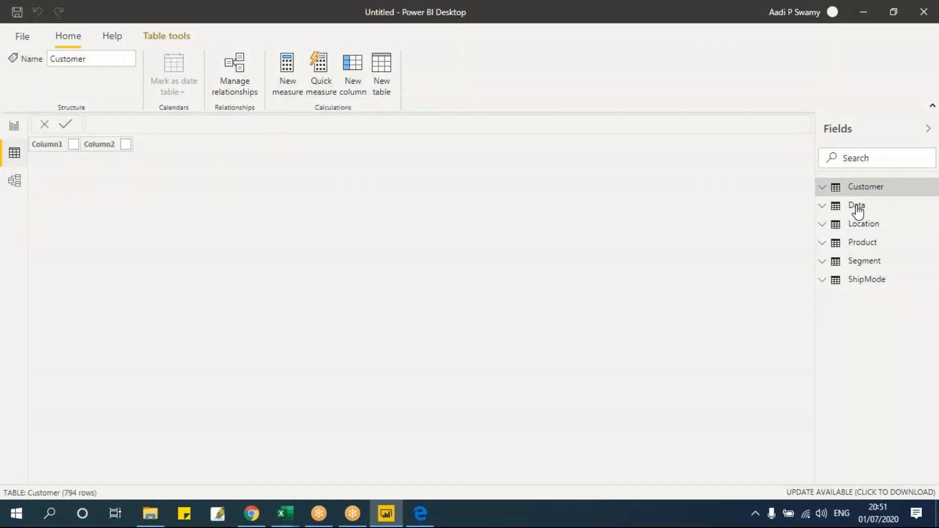
{"action": "left_click", "coordinate": [857, 207]}
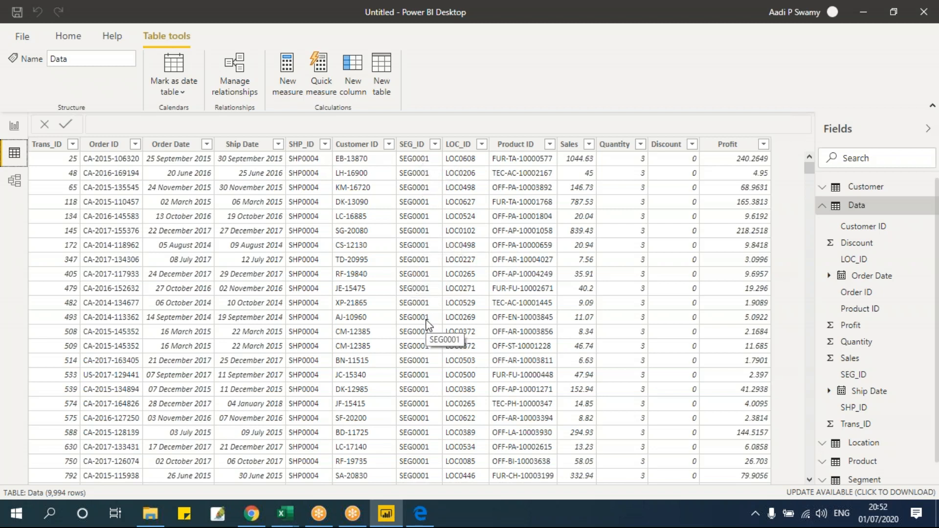
{"action": "left_click", "coordinate": [822, 206]}
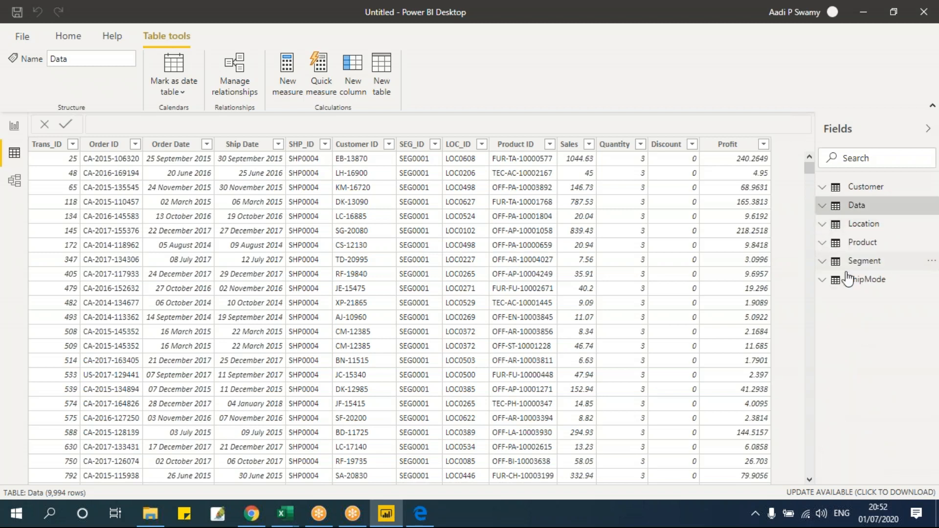
{"action": "left_click", "coordinate": [860, 261]}
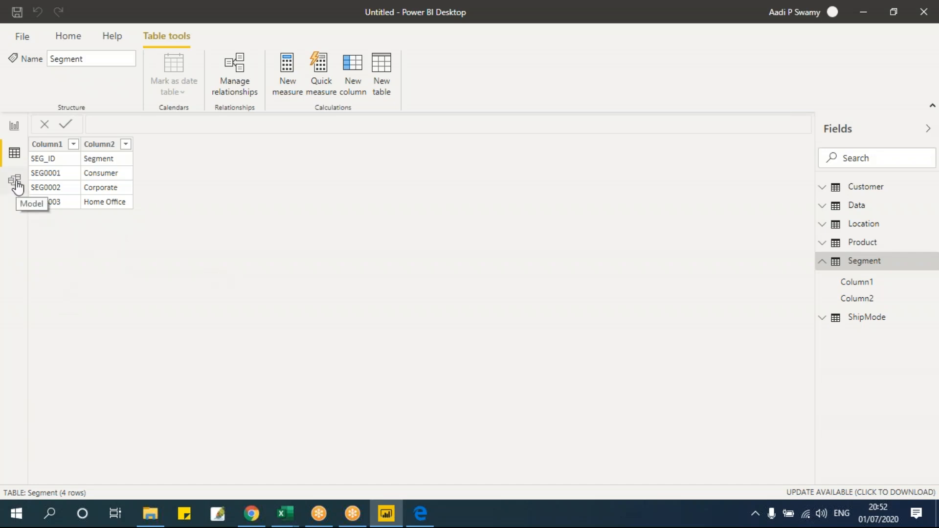
{"action": "left_click", "coordinate": [822, 262]}
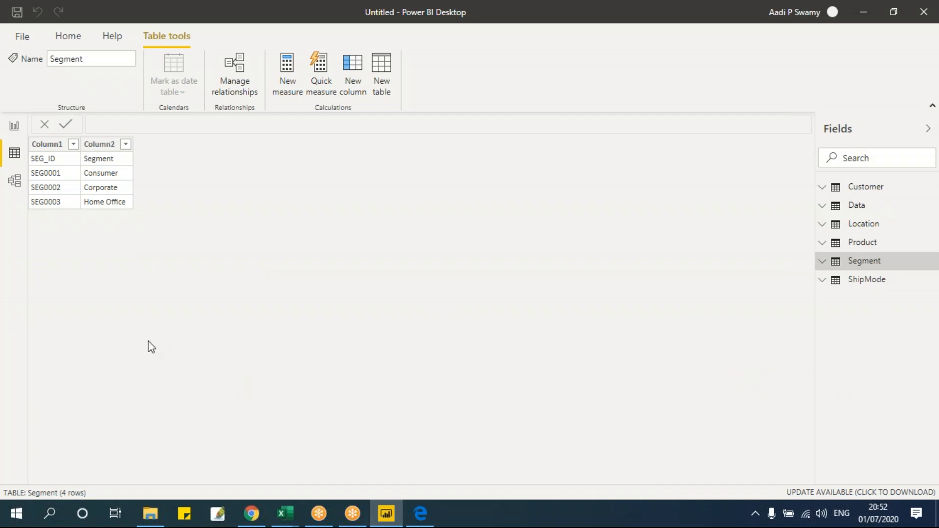
Show the model diagram, hide the Properties pane and move the Product table above the Location table.
{"action": "left_click", "coordinate": [17, 189]}
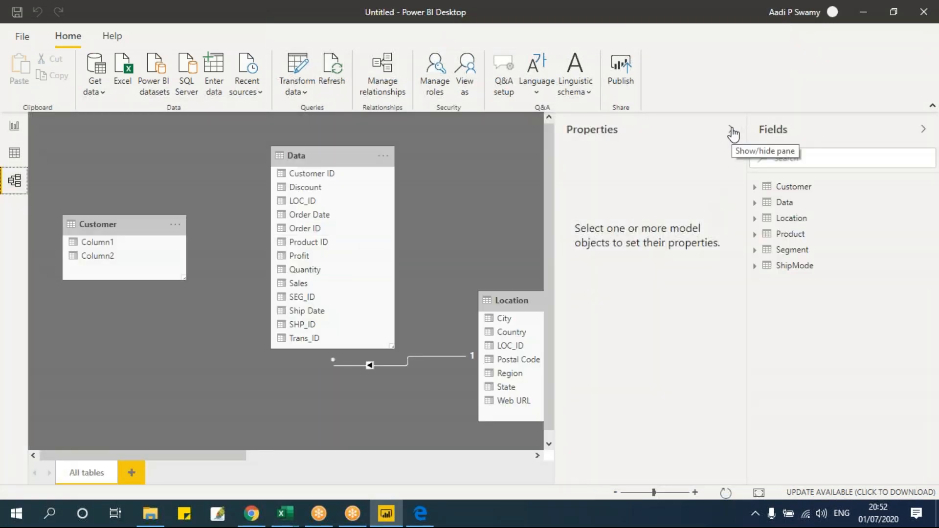
{"action": "left_click", "coordinate": [731, 130]}
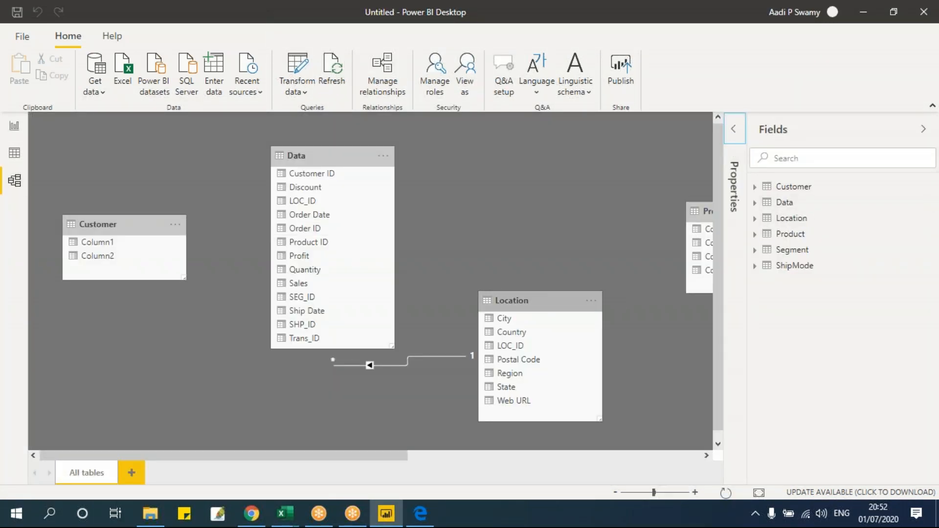
{"action": "left_click", "coordinate": [701, 213]}
{"action": "left_click_drag", "start_coordinate": [524, 196], "coordinate": [520, 193]}
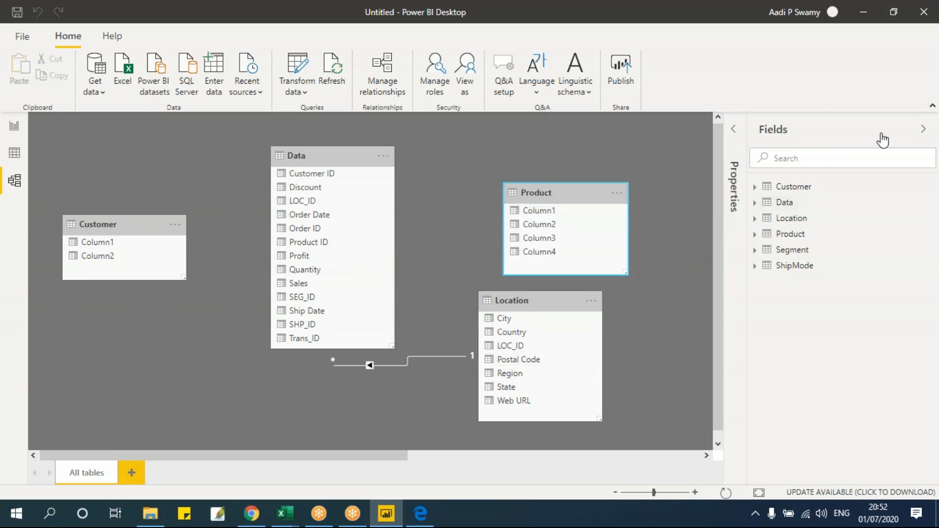
Hide the Fields pane and shift the Data table closer to the Customer table in the model diagram.
{"action": "left_click", "coordinate": [923, 129]}
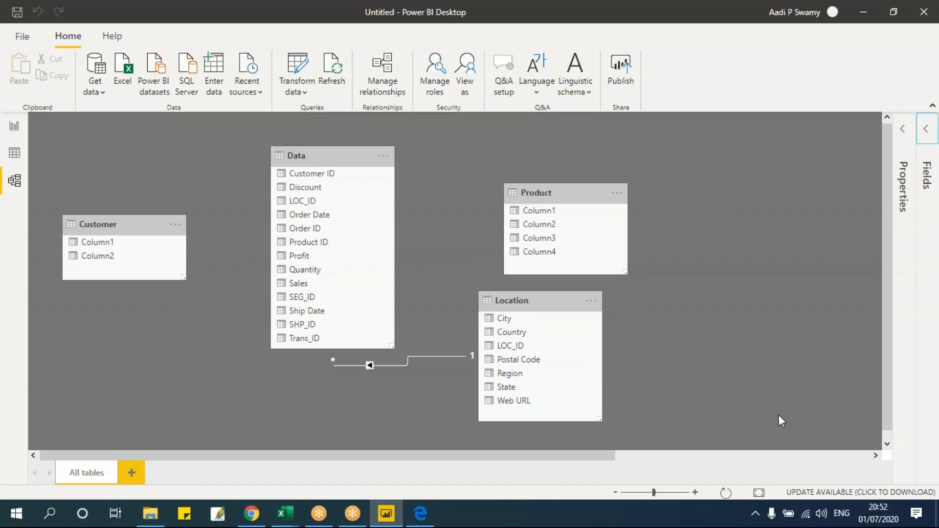
{"action": "mouse_move", "coordinate": [457, 456]}
{"action": "left_mouse_down"}
{"action": "mouse_move", "coordinate": [630, 460]}
{"action": "mouse_move", "coordinate": [452, 462]}
{"action": "left_mouse_up"}
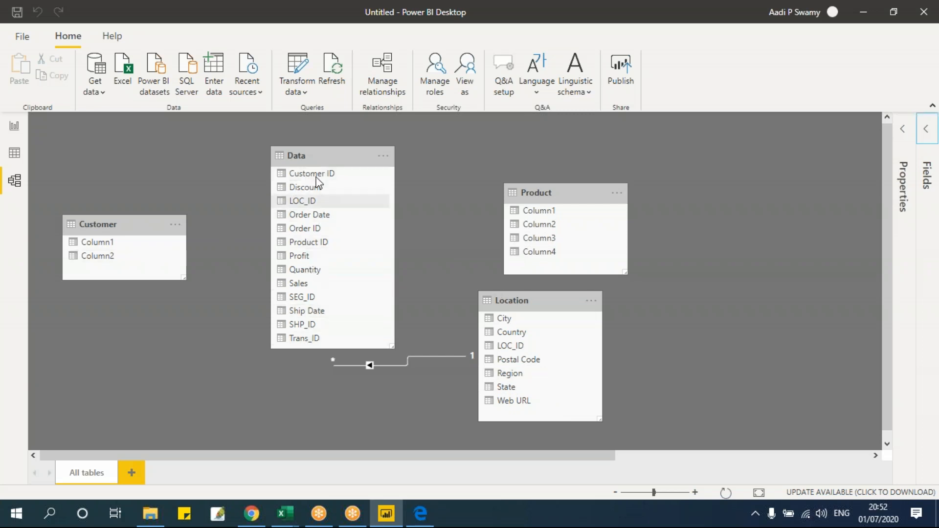
{"action": "left_click_drag", "start_coordinate": [340, 155], "coordinate": [310, 155]}
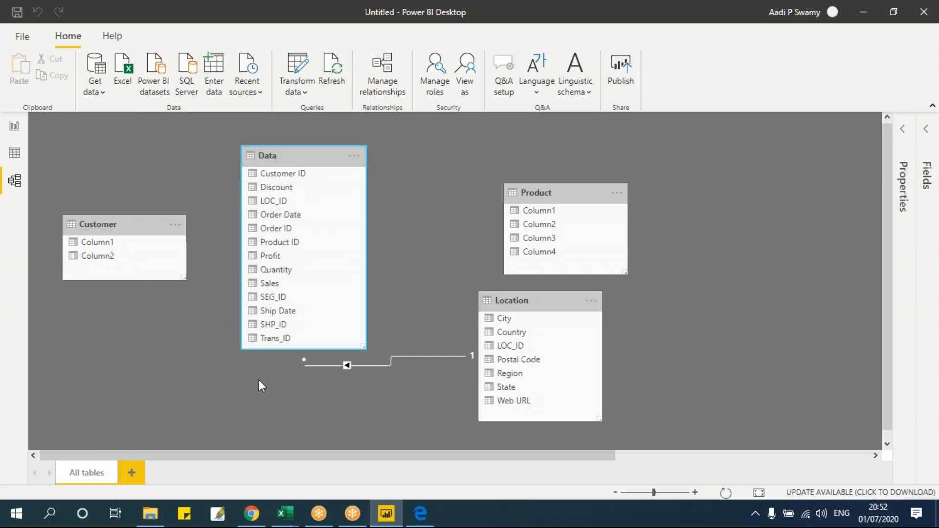
Look at the Report and Data views again and return to the model diagram.
{"action": "left_click", "coordinate": [15, 126]}
{"action": "left_click", "coordinate": [15, 156]}
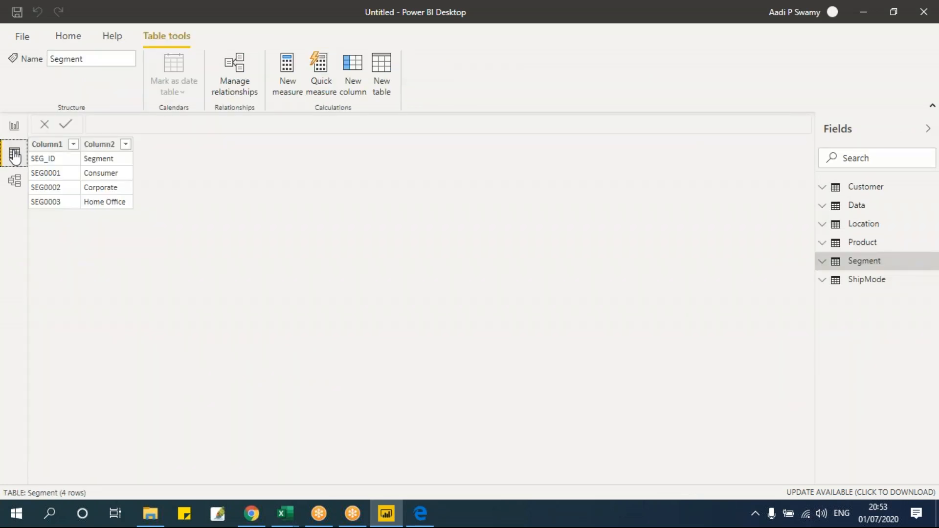
{"action": "left_click", "coordinate": [14, 181]}
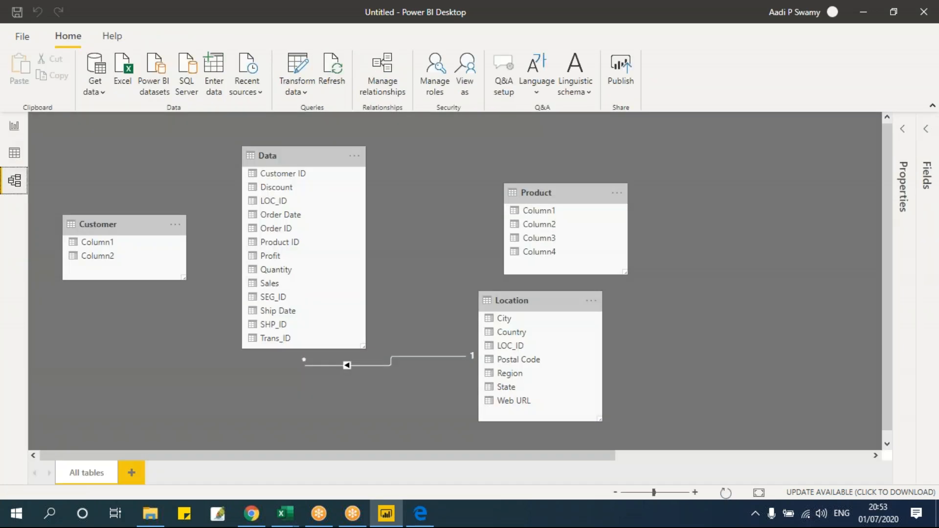
Look at the Customer table's fields in the Report view and its rows in the Data view.
{"action": "left_click", "coordinate": [14, 126]}
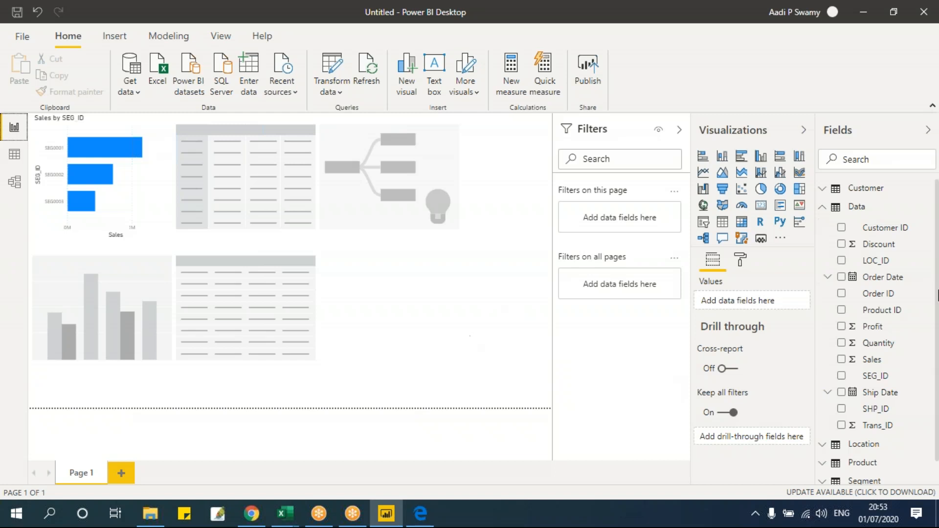
{"action": "left_click", "coordinate": [823, 209]}
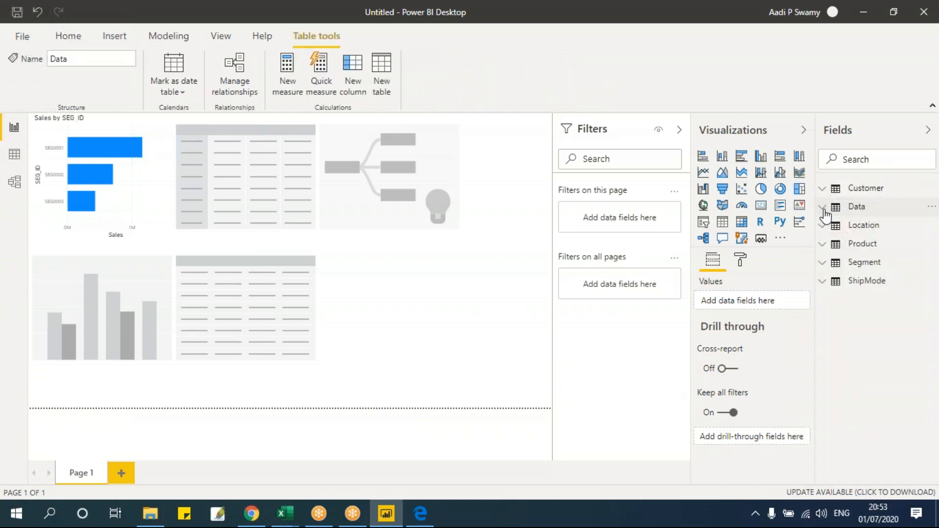
{"action": "left_click", "coordinate": [826, 192]}
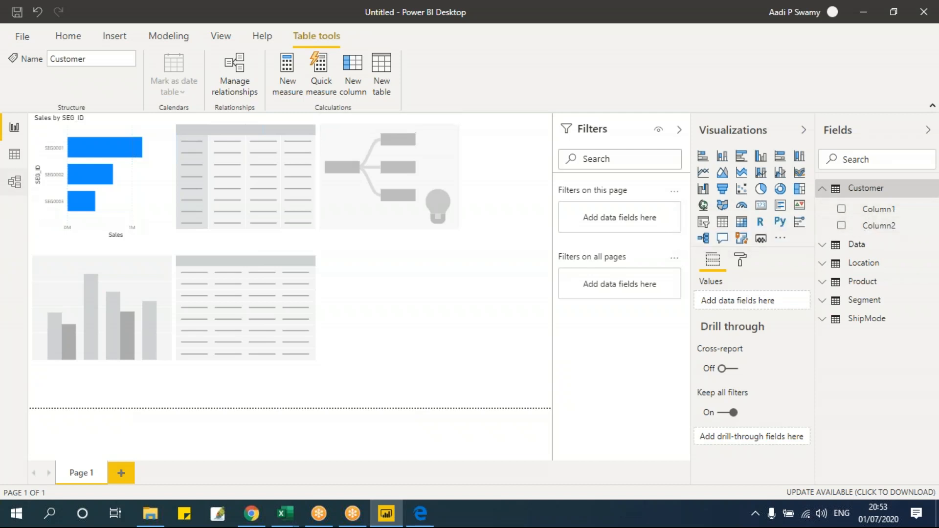
{"action": "left_click", "coordinate": [15, 154]}
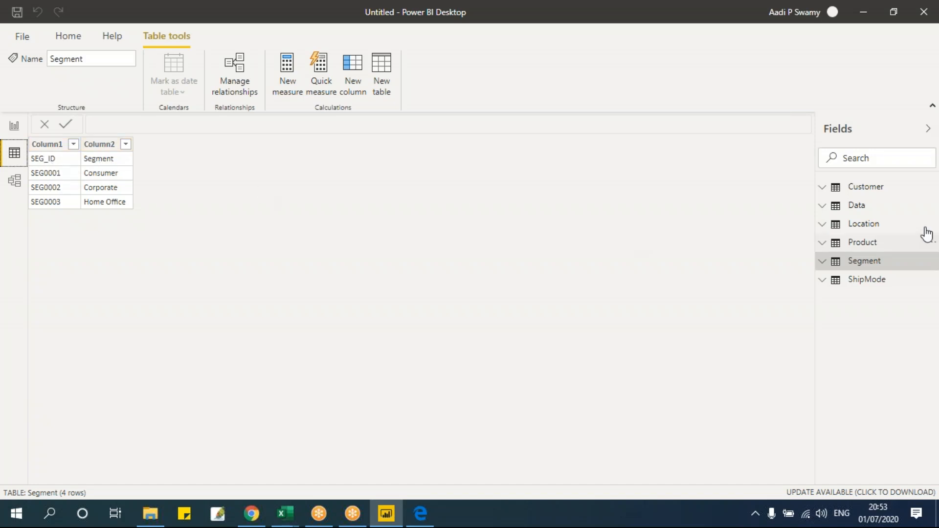
{"action": "left_click", "coordinate": [870, 188]}
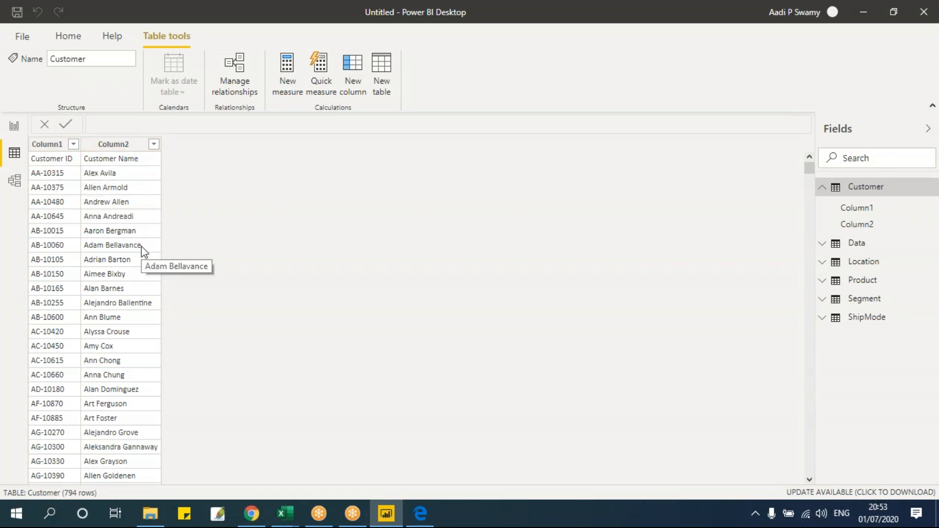
Return to the Report view and open the Power Query Editor to transform the data.
{"action": "left_click", "coordinate": [14, 127]}
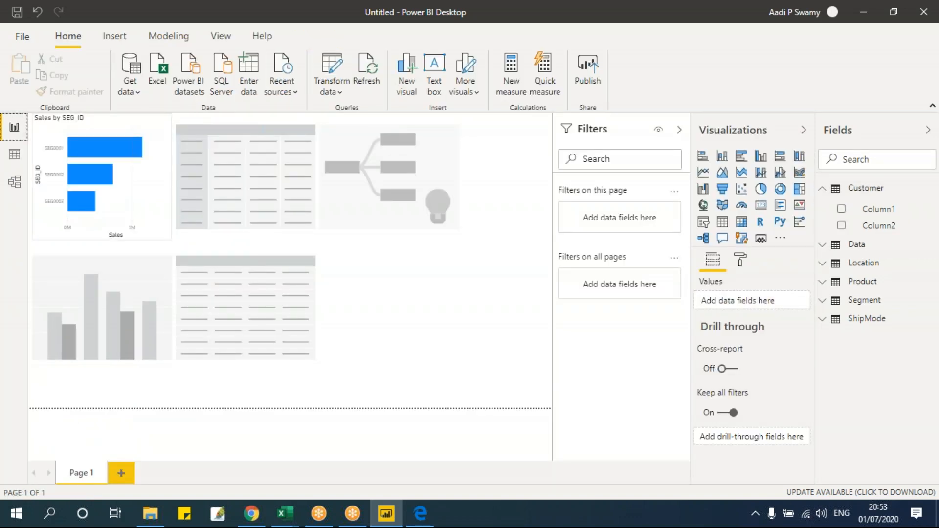
{"action": "left_click", "coordinate": [338, 95]}
{"action": "left_click", "coordinate": [307, 164]}
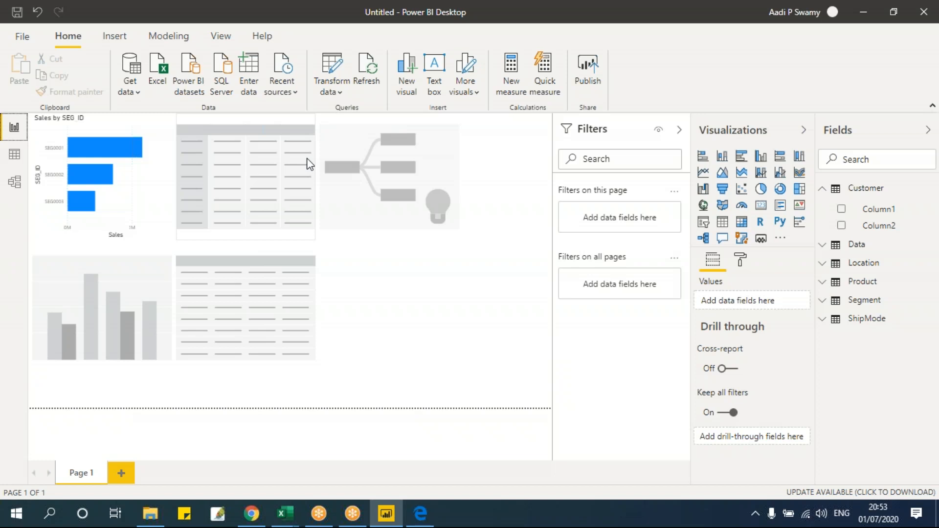
{"action": "left_click", "coordinate": [343, 92]}
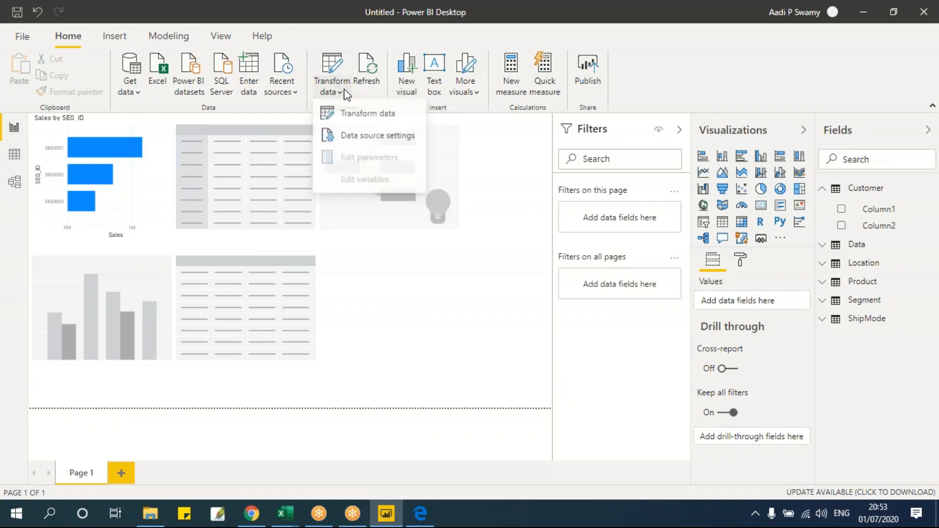
{"action": "left_click", "coordinate": [360, 116]}
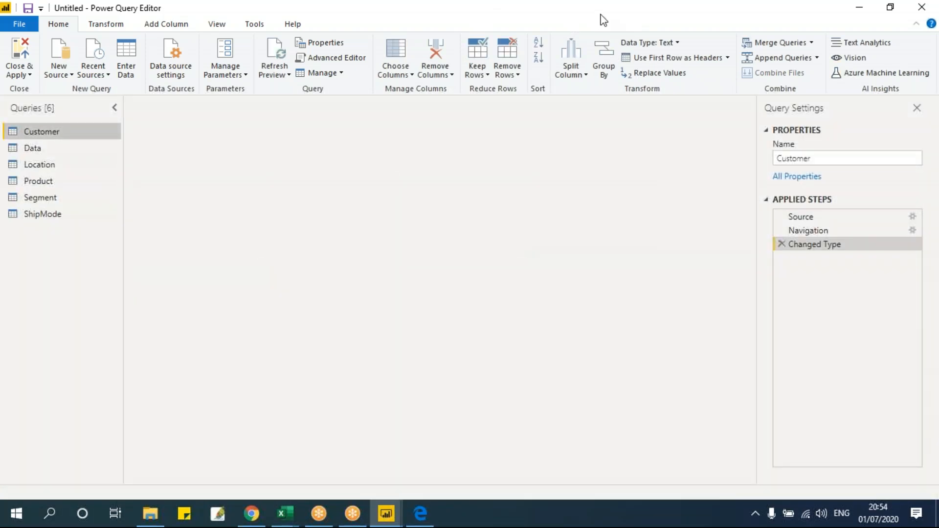
Shrink the Power Query Editor window and move it aside, view the report window behind it, and maximize the editor again.
{"action": "double_click", "coordinate": [601, 15]}
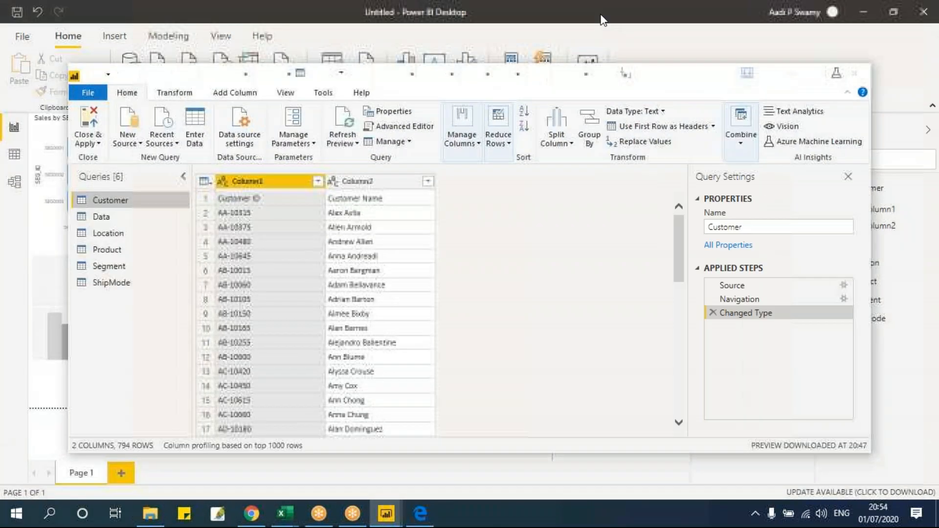
{"action": "left_click_drag", "start_coordinate": [450, 75], "coordinate": [623, 130]}
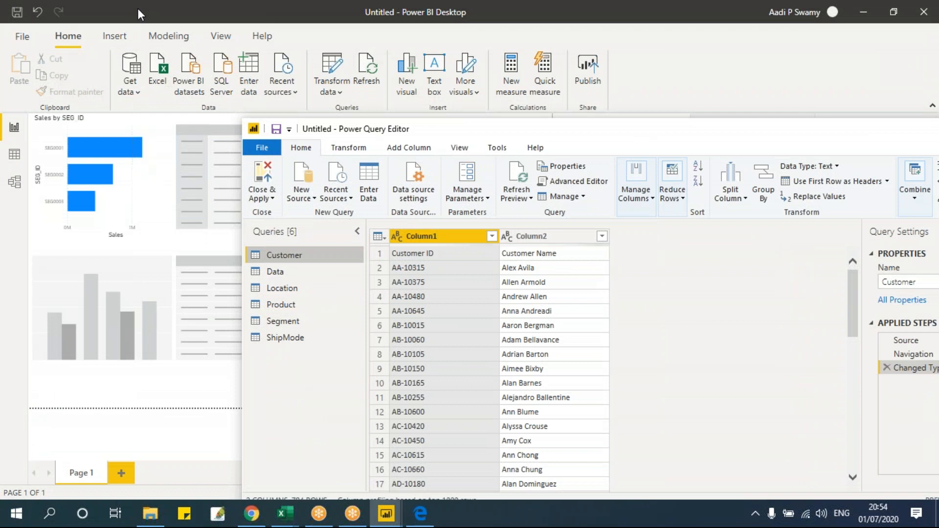
{"action": "left_click", "coordinate": [389, 49]}
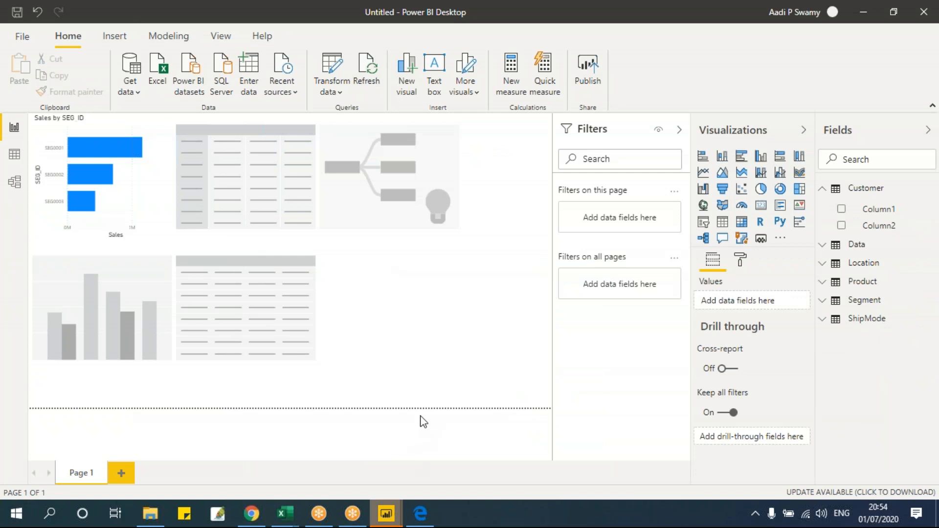
{"action": "left_click", "coordinate": [386, 514]}
{"action": "left_click", "coordinate": [406, 453]}
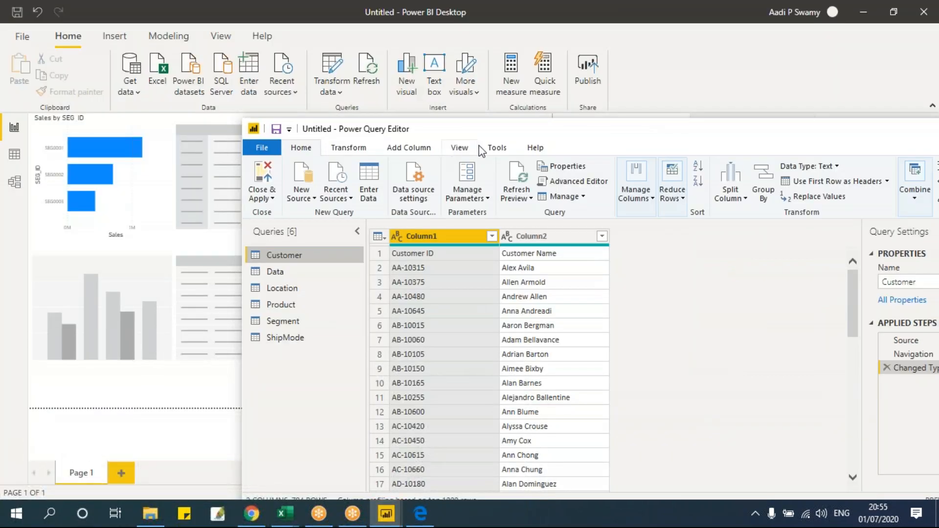
{"action": "double_click", "coordinate": [561, 130]}
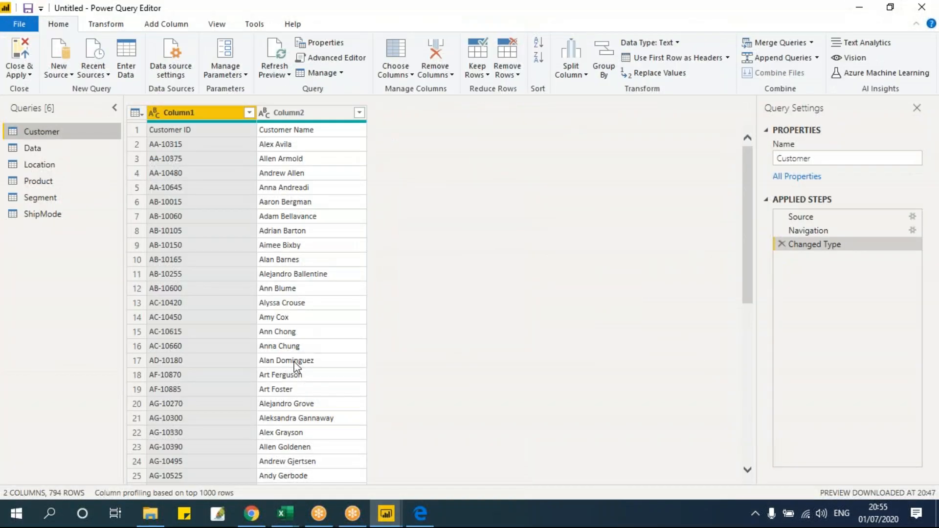
Look through the Data, Location, Product, Segment and ShipMode queries in the Power Query Editor.
{"action": "left_click", "coordinate": [32, 148]}
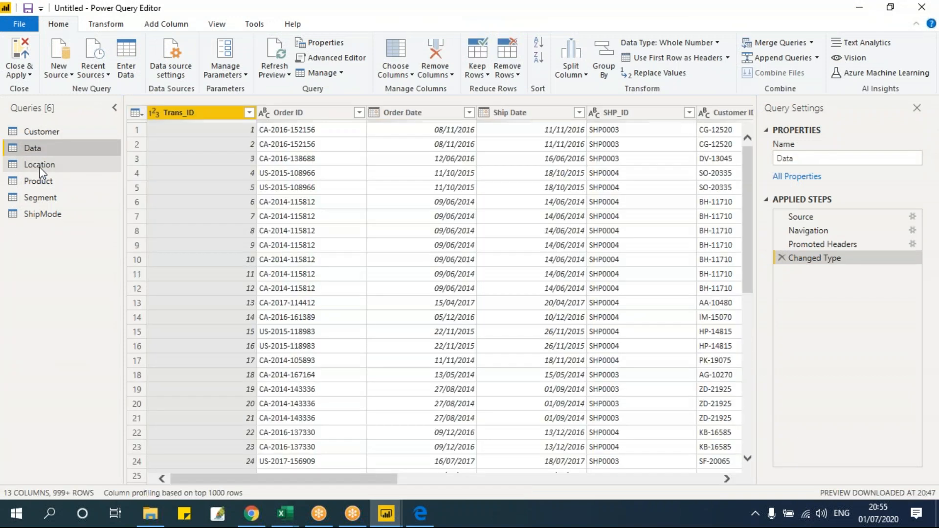
{"action": "left_click", "coordinate": [42, 172]}
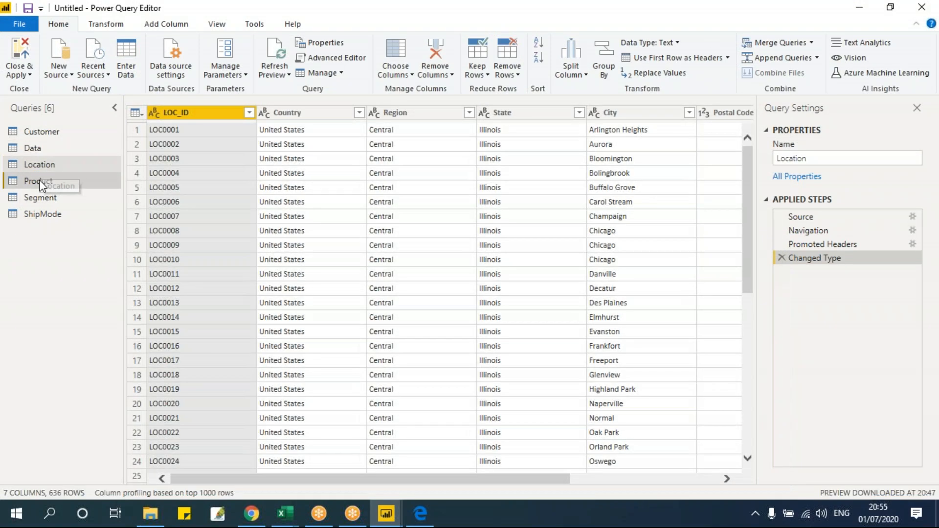
{"action": "left_click", "coordinate": [40, 184]}
{"action": "left_click", "coordinate": [40, 198]}
{"action": "left_click", "coordinate": [43, 216]}
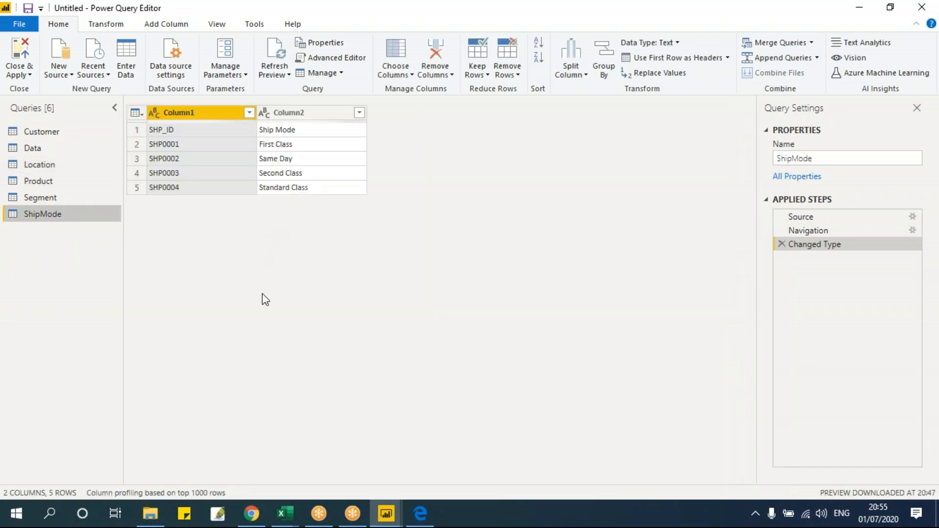
Promote the first row of the Customer query to column headers.
{"action": "left_click", "coordinate": [51, 132]}
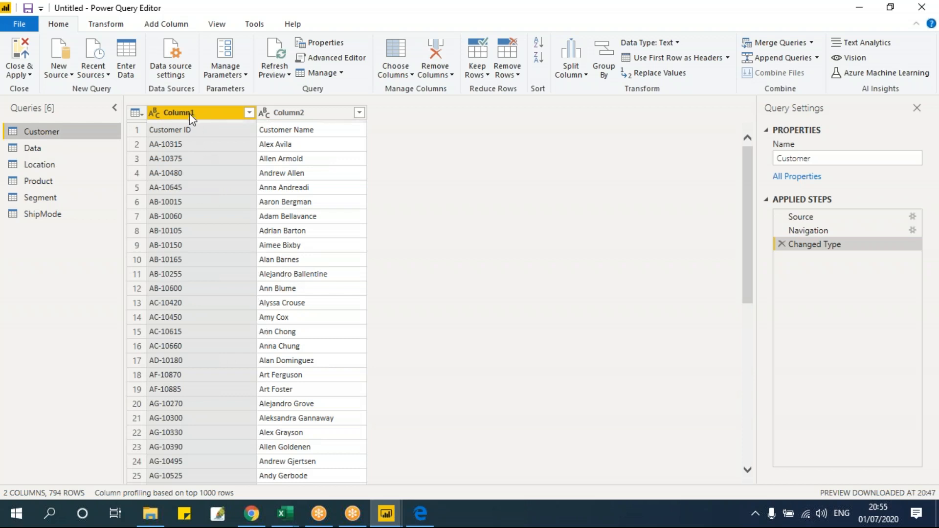
{"action": "left_click", "coordinate": [279, 115], "text": "ctrl"}
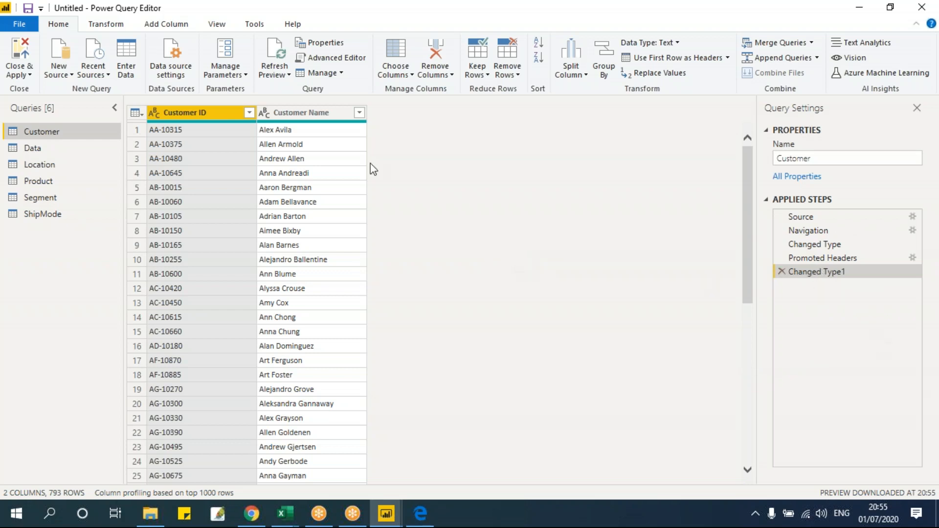
Examine the Customer query's M code in the Advanced Editor and close it without changes.
{"action": "left_click", "coordinate": [336, 64]}
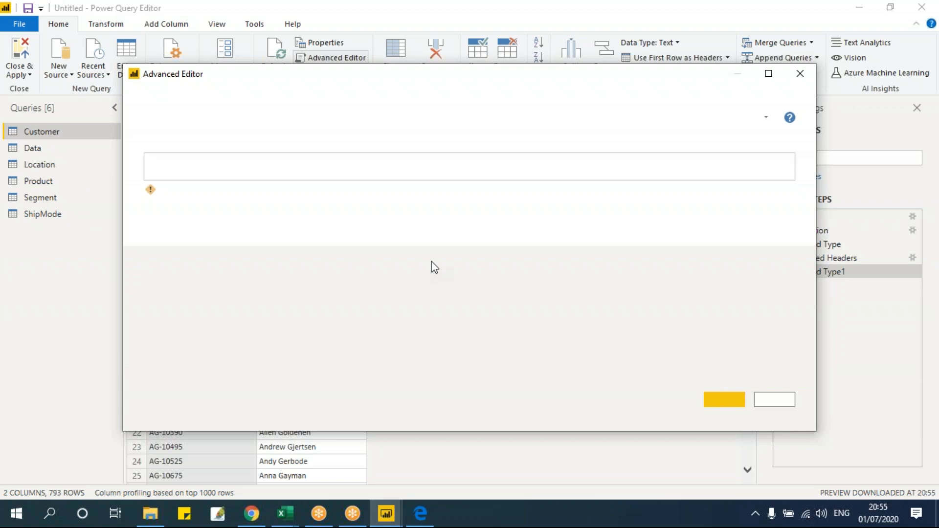
{"action": "left_click", "coordinate": [283, 227]}
{"action": "left_click", "coordinate": [146, 163], "text": "shift"}
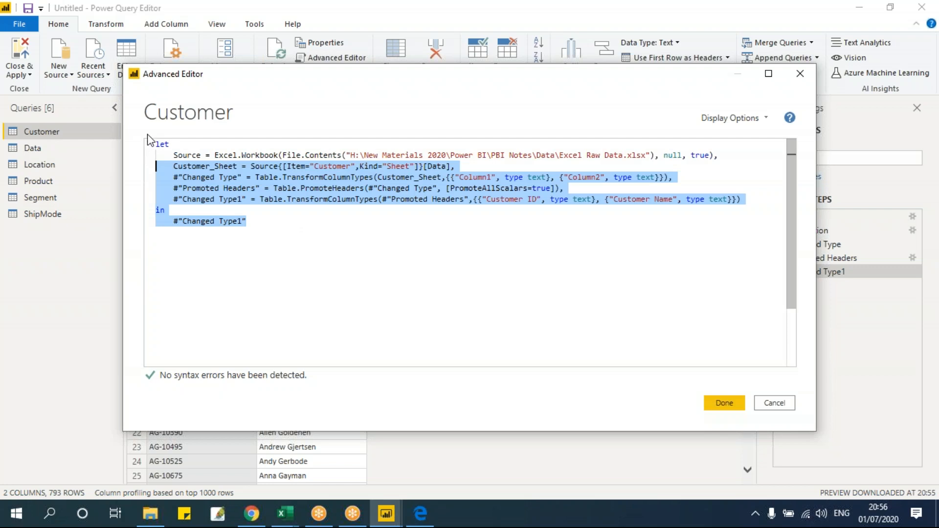
{"action": "key", "text": "shift+Up"}
{"action": "key", "text": "shift+Up"}
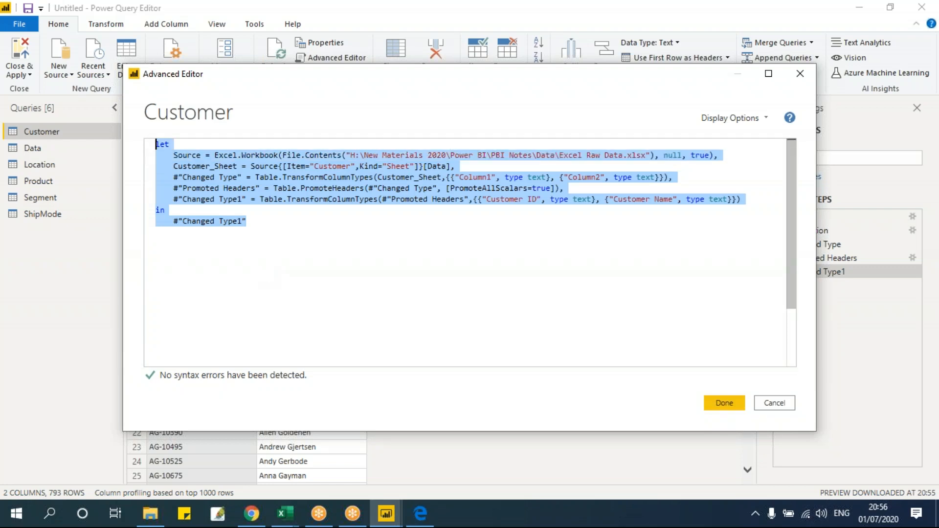
{"action": "left_click", "coordinate": [288, 233]}
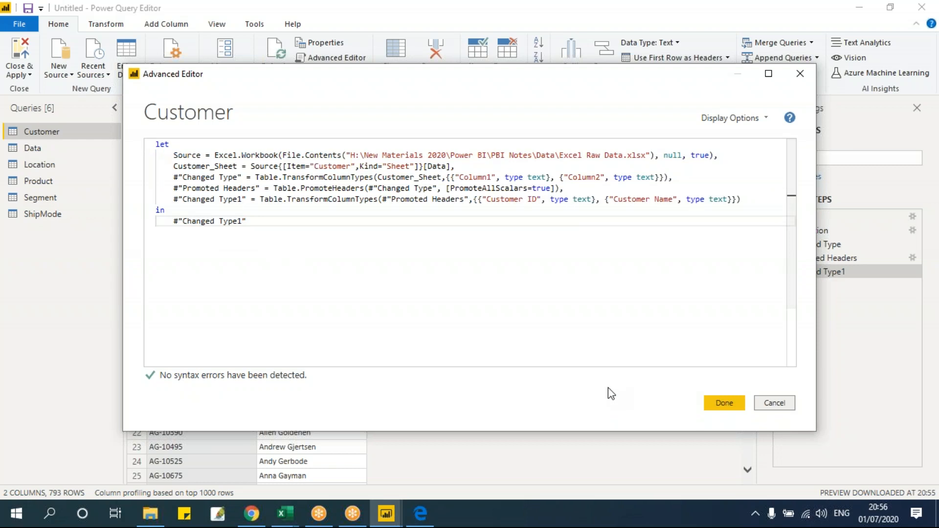
{"action": "left_click", "coordinate": [776, 404]}
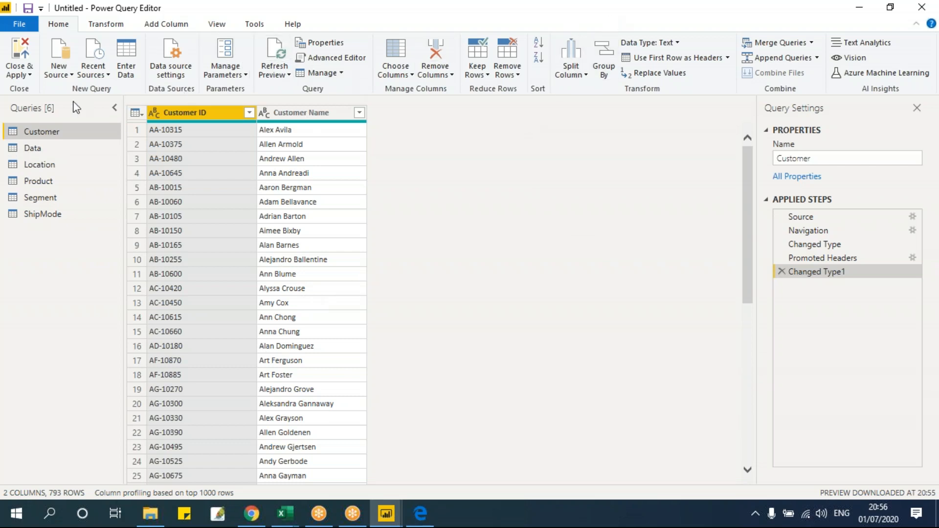
Apply the query changes while keeping the Power Query Editor open, and switch to the report window.
{"action": "left_click", "coordinate": [22, 78]}
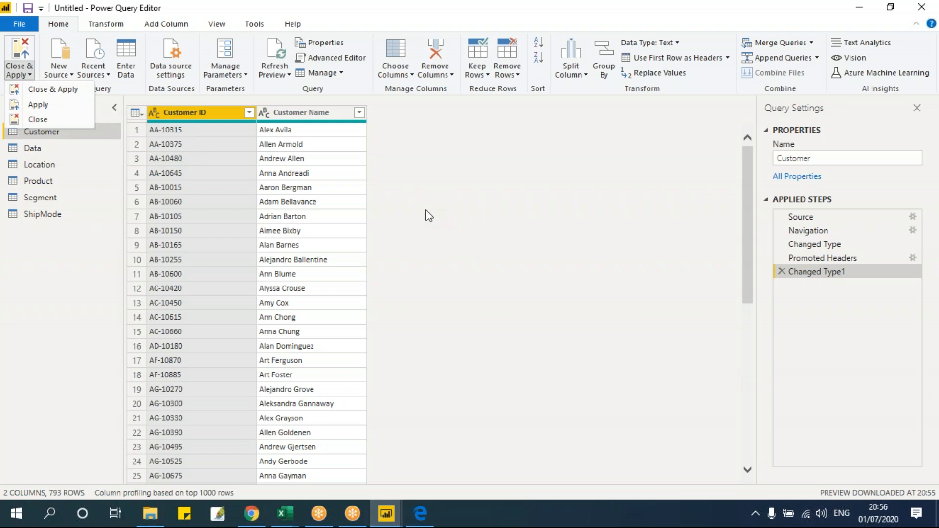
{"action": "left_click", "coordinate": [44, 105]}
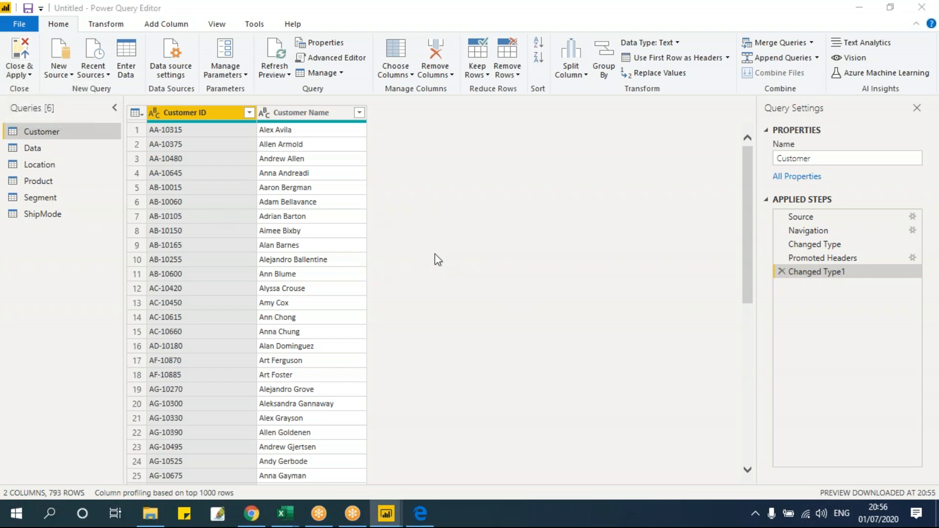
{"action": "left_click", "coordinate": [21, 67]}
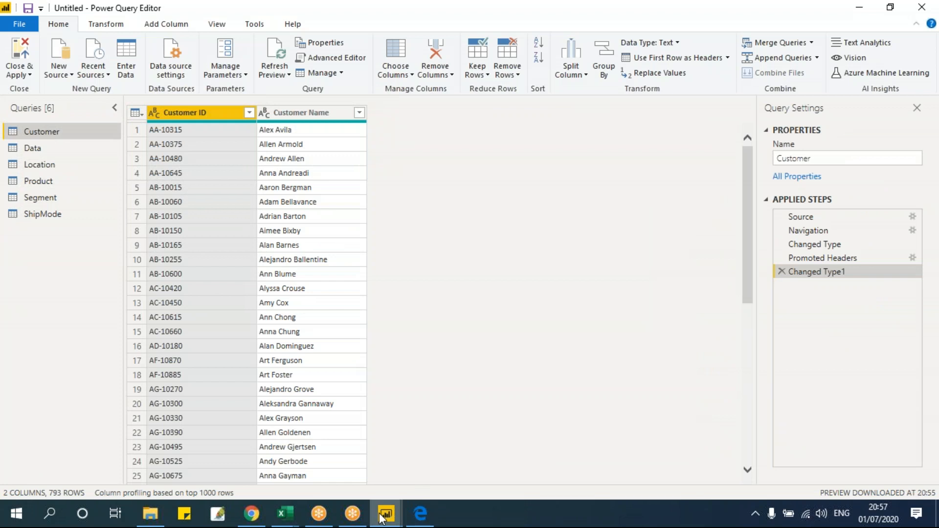
{"action": "mouse_move", "coordinate": [383, 518]}
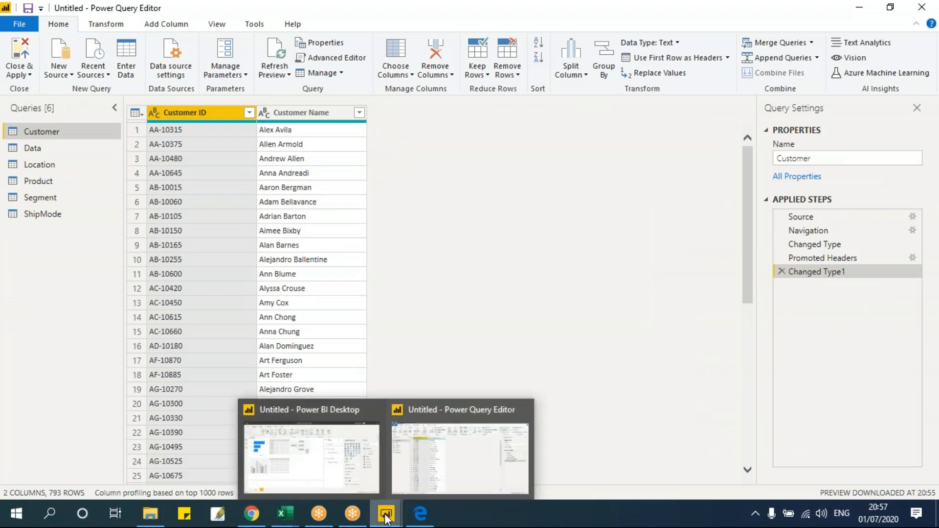
{"action": "left_click", "coordinate": [356, 475]}
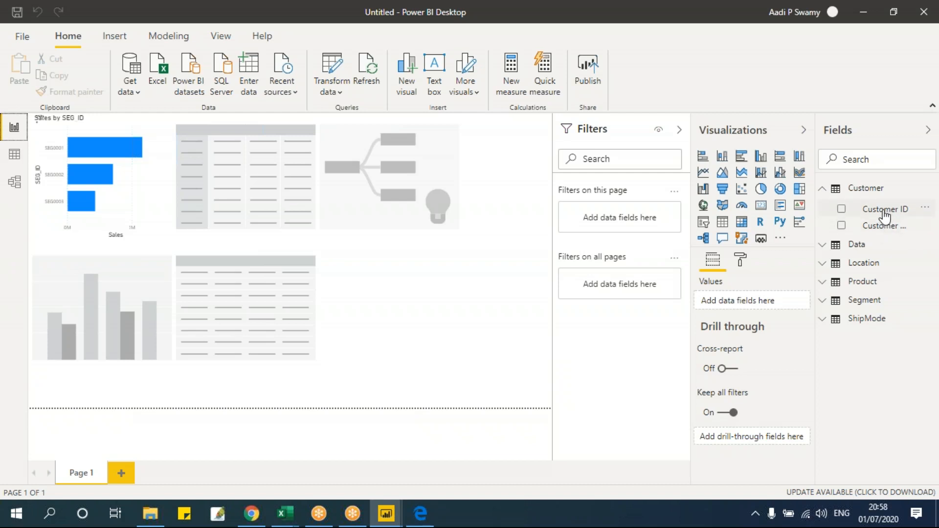
Compare the Customer query in the Power Query Editor with the report window, inspect the Sales by SEG_ID bar chart's fields, and return to the editor.
{"action": "left_click", "coordinate": [351, 516]}
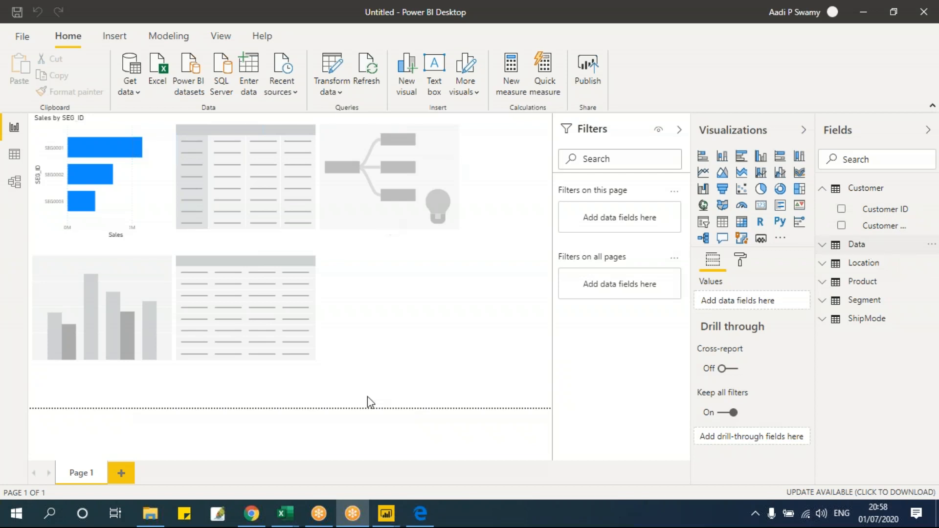
{"action": "mouse_move", "coordinate": [385, 520]}
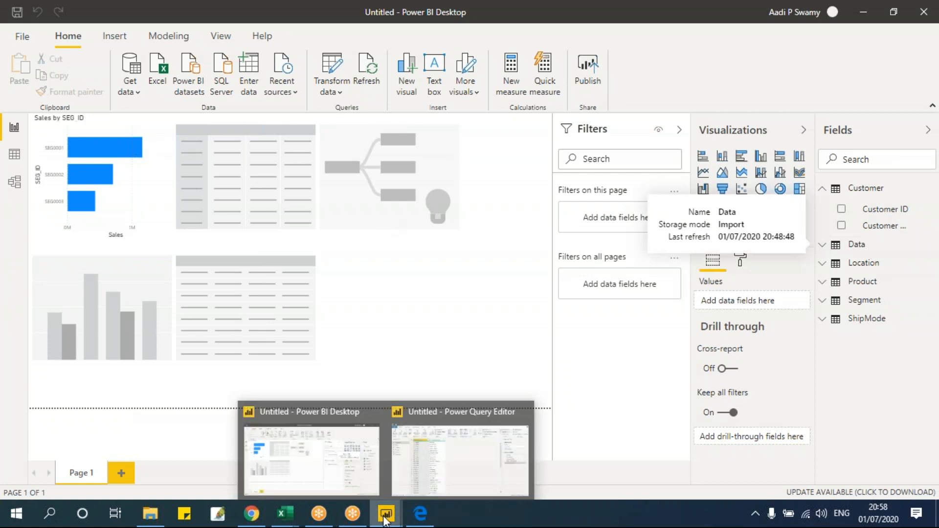
{"action": "left_click", "coordinate": [444, 471]}
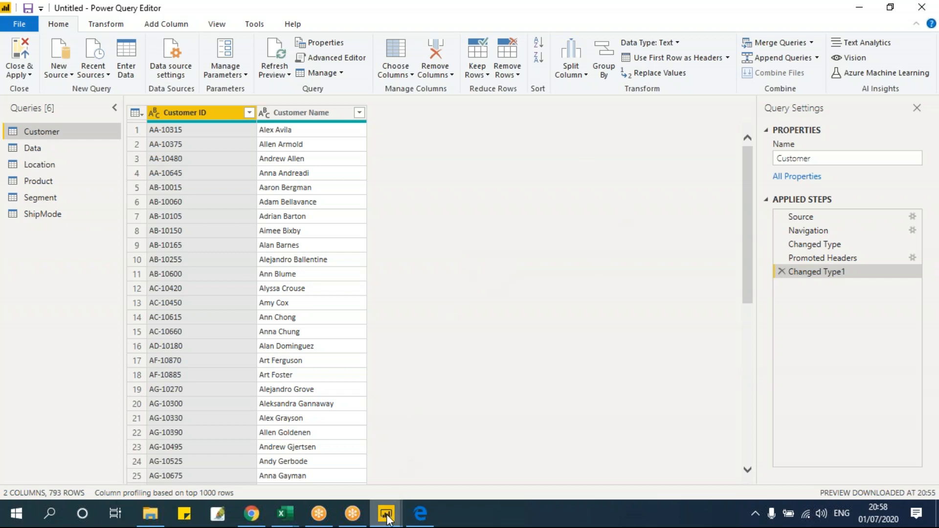
{"action": "mouse_move", "coordinate": [386, 517]}
{"action": "left_click", "coordinate": [340, 472]}
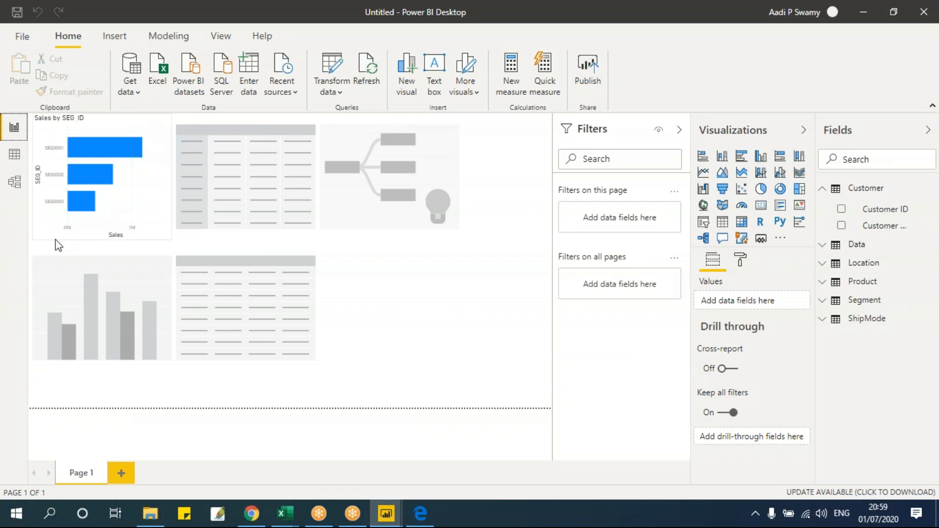
{"action": "left_click", "coordinate": [133, 190]}
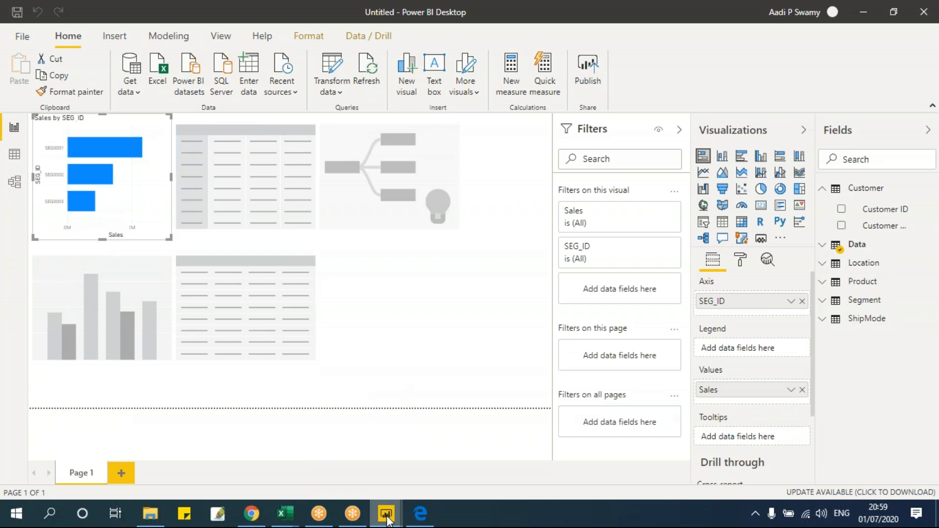
{"action": "mouse_move", "coordinate": [386, 514]}
{"action": "left_click", "coordinate": [451, 479]}
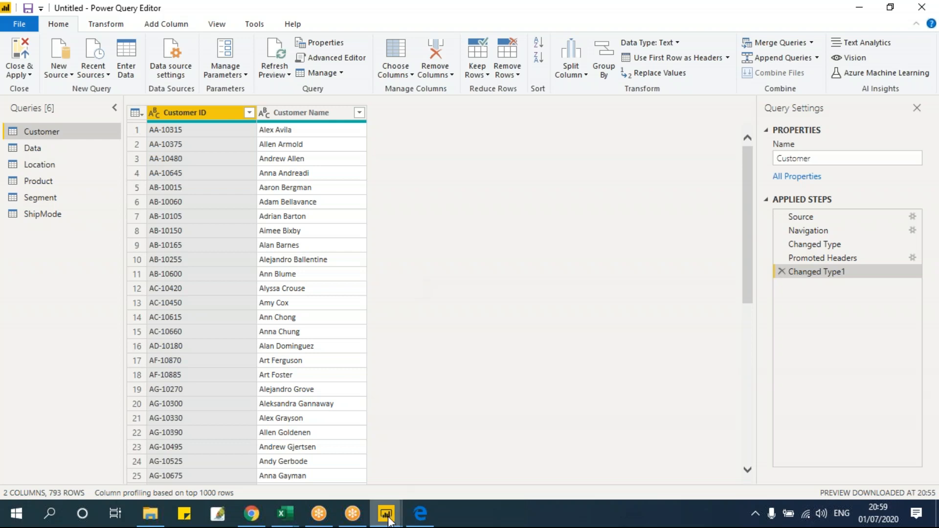
Switch to the report window and inspect the options for the empty key influencers visual, leaving no visual selected.
{"action": "mouse_move", "coordinate": [386, 514]}
{"action": "left_click", "coordinate": [303, 464]}
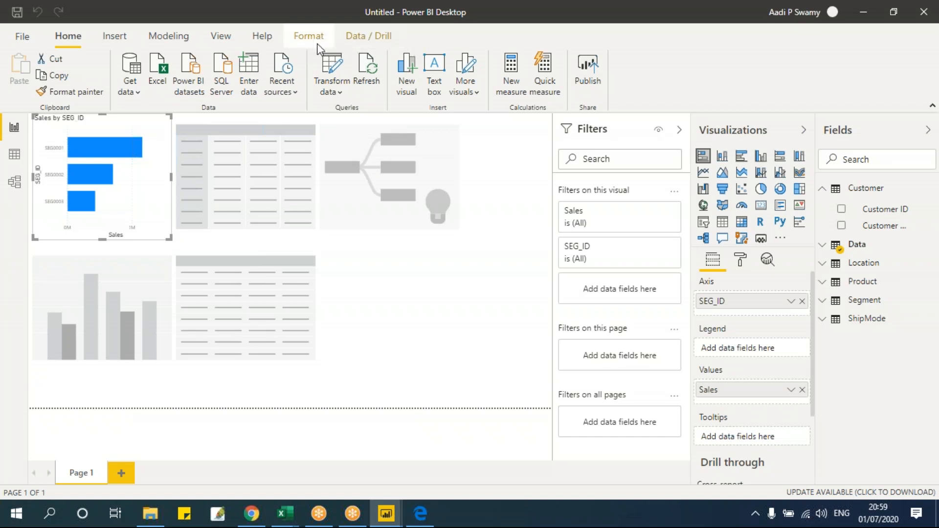
{"action": "left_click", "coordinate": [450, 310]}
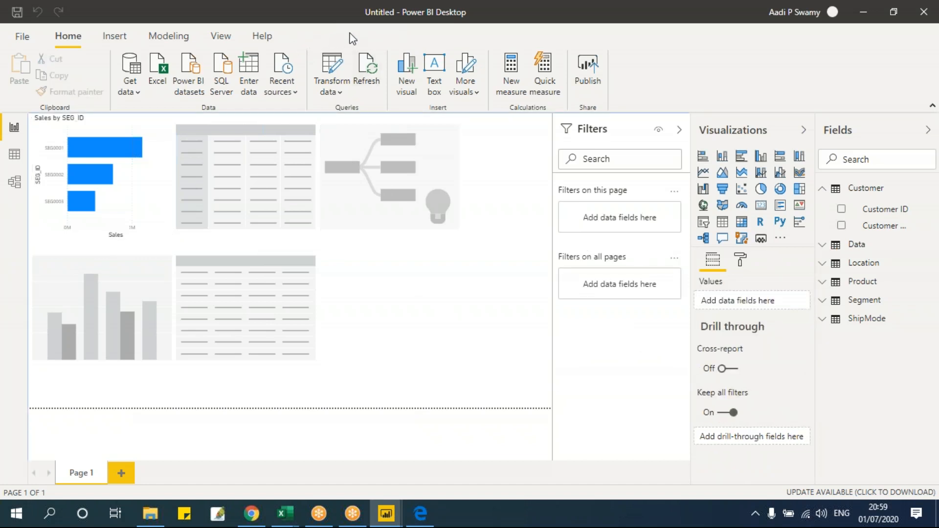
{"action": "left_click", "coordinate": [352, 132]}
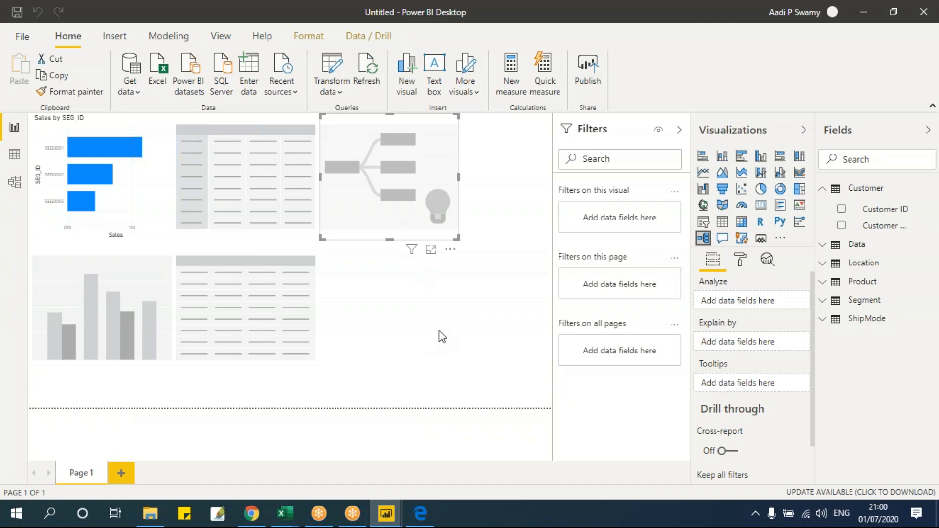
{"action": "left_click", "coordinate": [439, 332]}
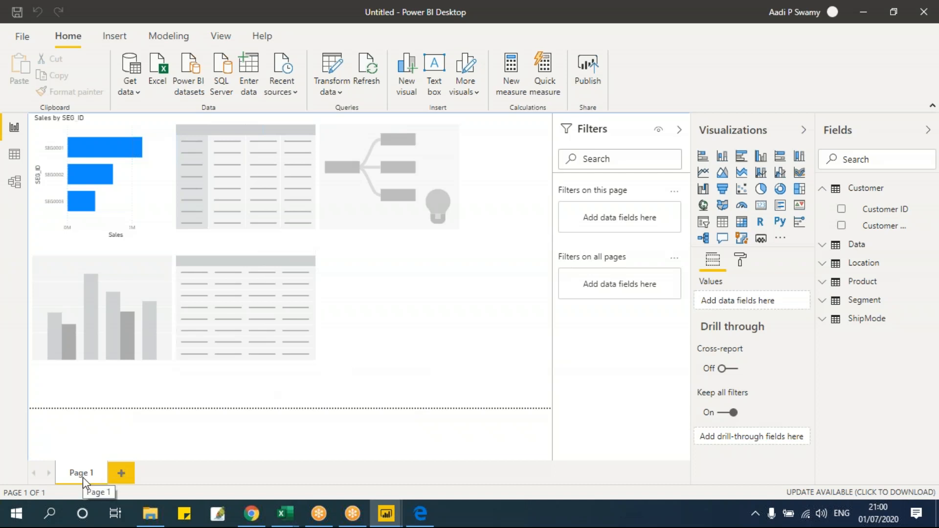
Add four blank pages, Page 2 to Page 5, to the report and return to Page 1.
{"action": "left_click", "coordinate": [121, 472]}
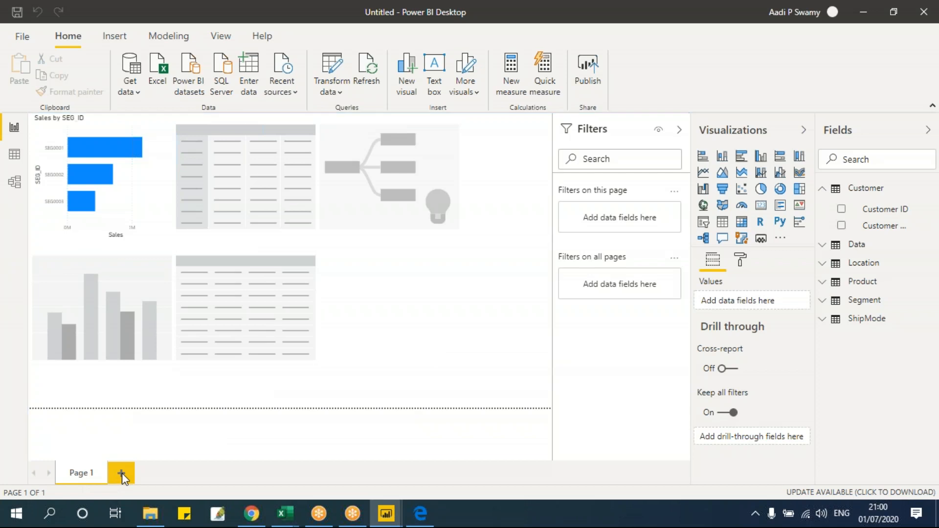
{"action": "left_click", "coordinate": [176, 477]}
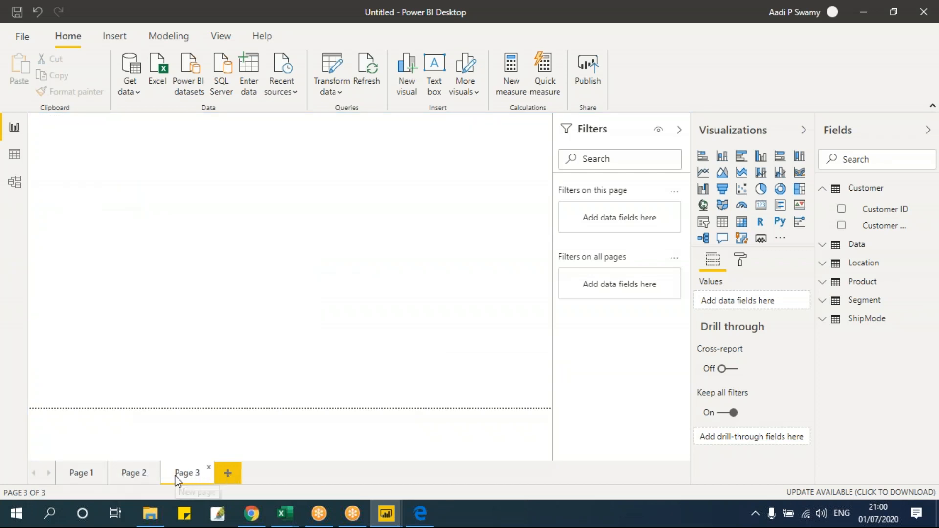
{"action": "left_click", "coordinate": [230, 476]}
{"action": "left_click", "coordinate": [294, 477]}
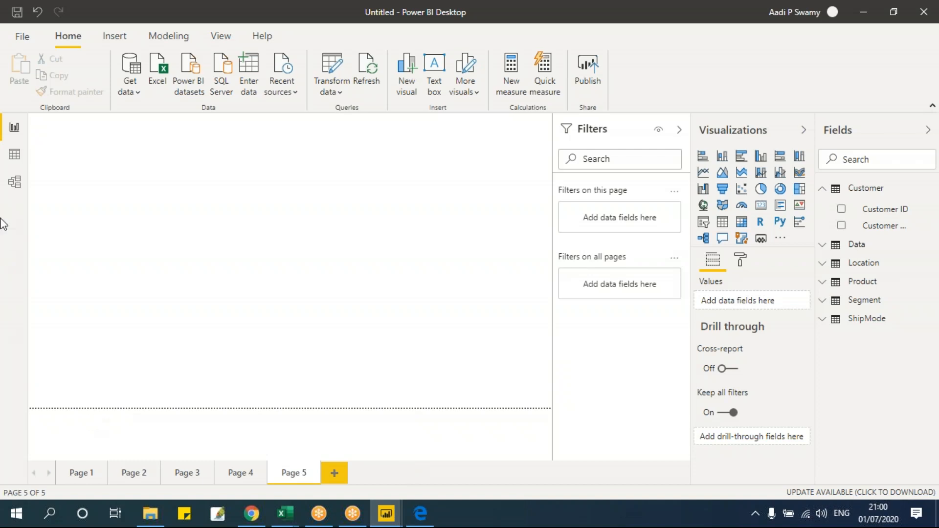
{"action": "left_click", "coordinate": [84, 473]}
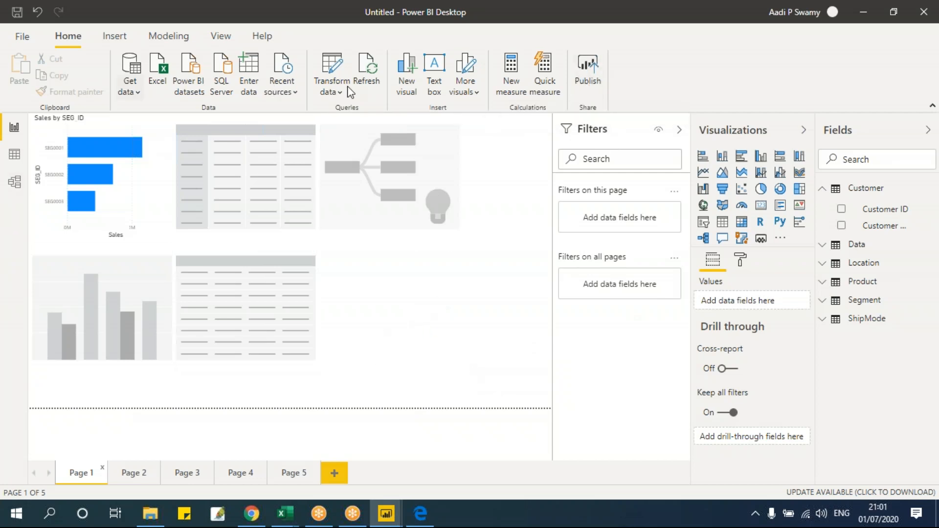
{"action": "left_click", "coordinate": [431, 335]}
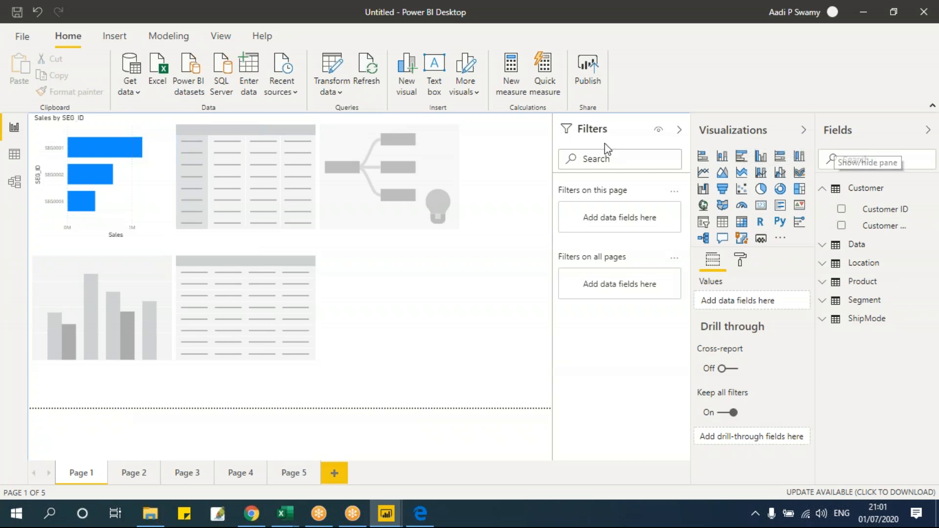
Review the Customer query in the Power Query Editor without changing it, and return to Page 1 in the report window.
{"action": "mouse_move", "coordinate": [386, 513]}
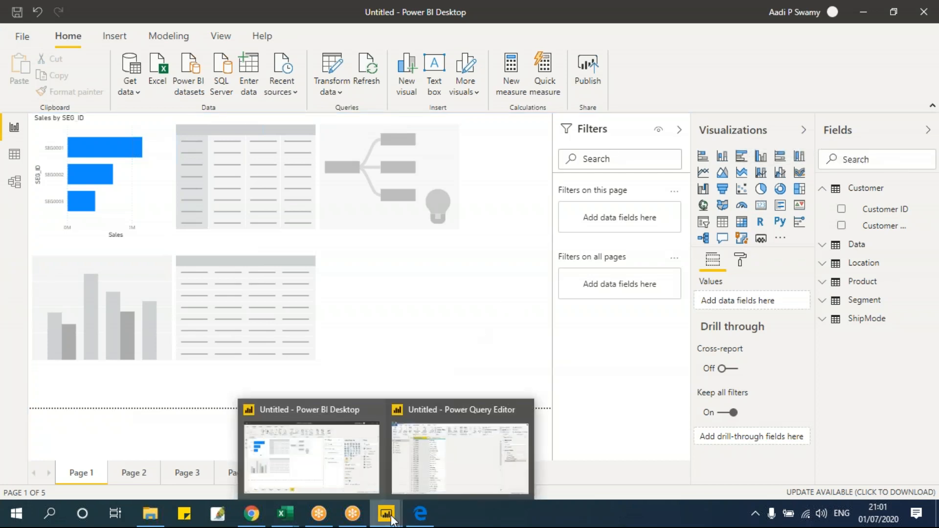
{"action": "left_click", "coordinate": [445, 467]}
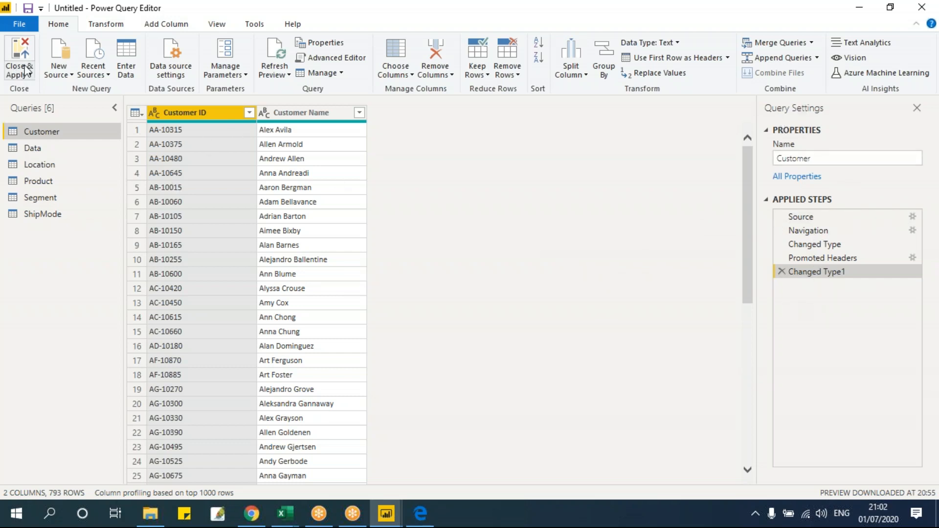
{"action": "mouse_move", "coordinate": [386, 513]}
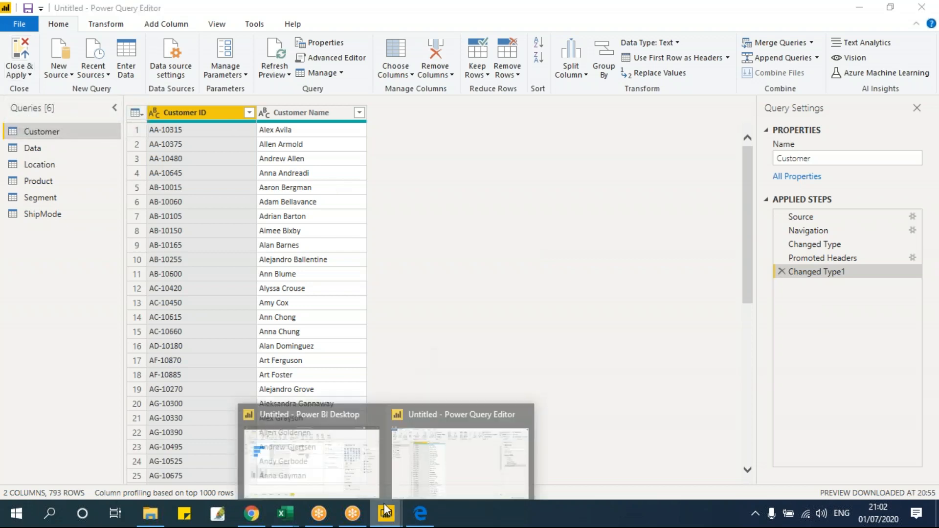
{"action": "left_click", "coordinate": [348, 452]}
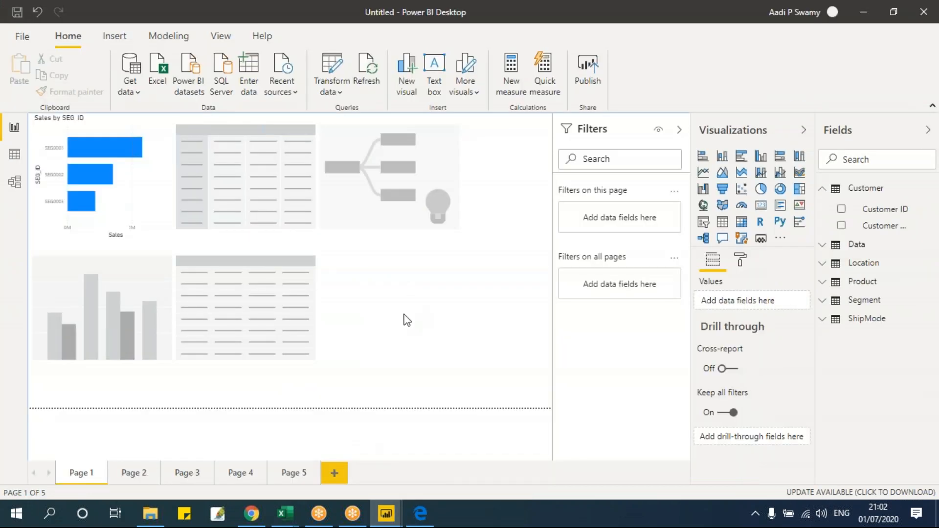